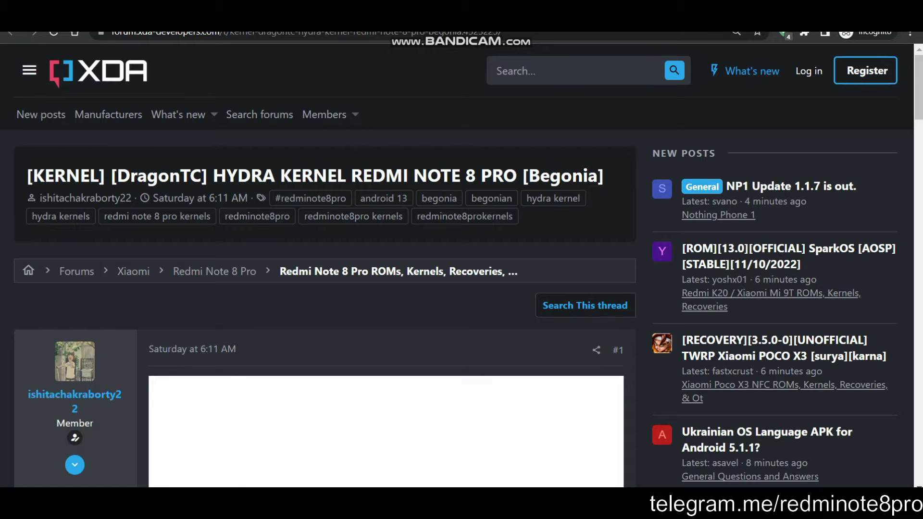
Step: Scroll through the HYDRA kernel and crDroid ROM threads to look them over
{"action": "scroll", "coordinate": [462, 288], "scroll_direction": "down", "scroll_amount": 4}
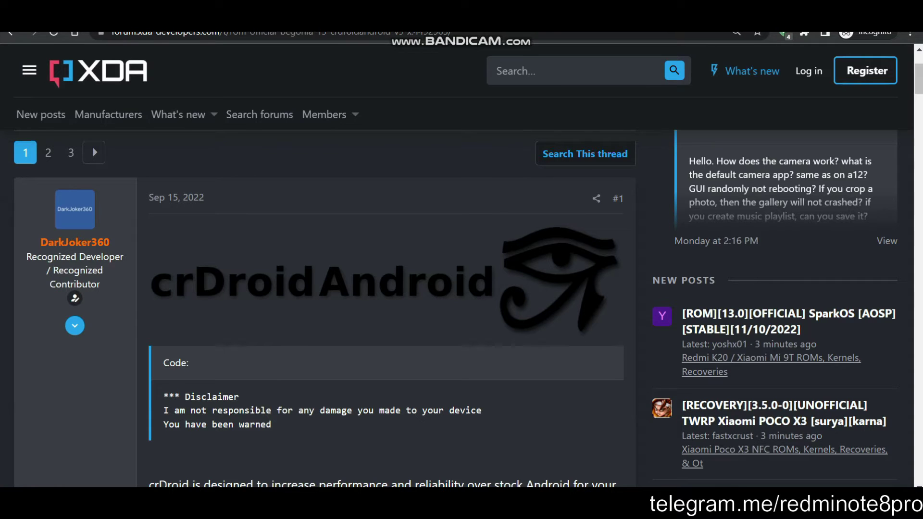
{"action": "scroll", "coordinate": [461, 288], "scroll_direction": "down", "scroll_amount": 5}
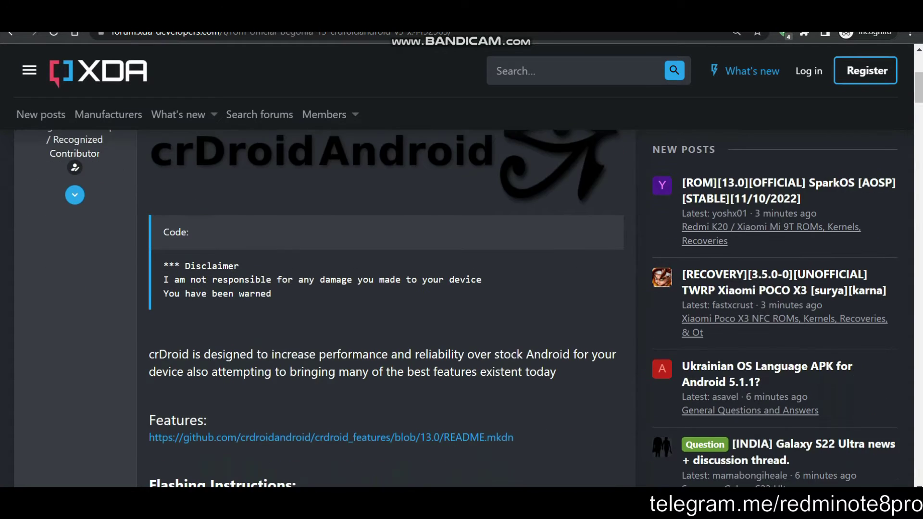
{"action": "scroll", "coordinate": [461, 288], "scroll_direction": "up", "scroll_amount": 8}
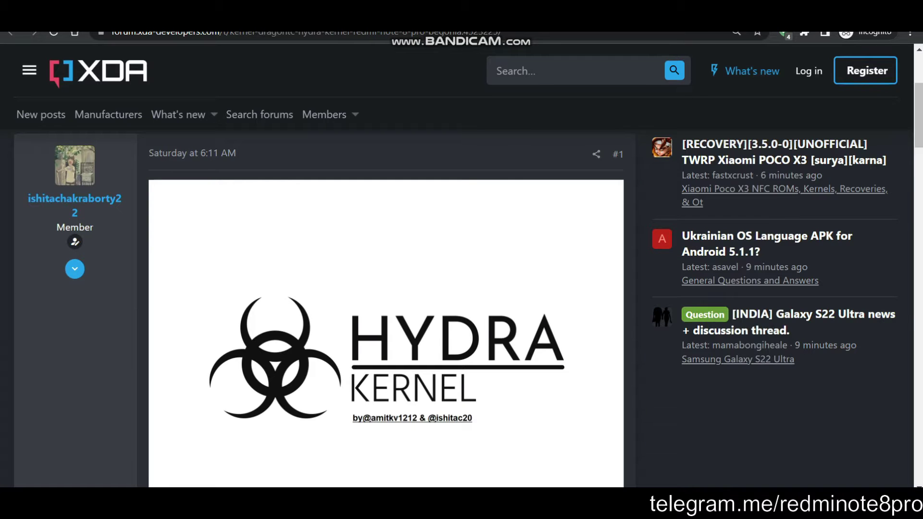
{"action": "scroll", "coordinate": [324, 288], "scroll_direction": "up", "scroll_amount": 4}
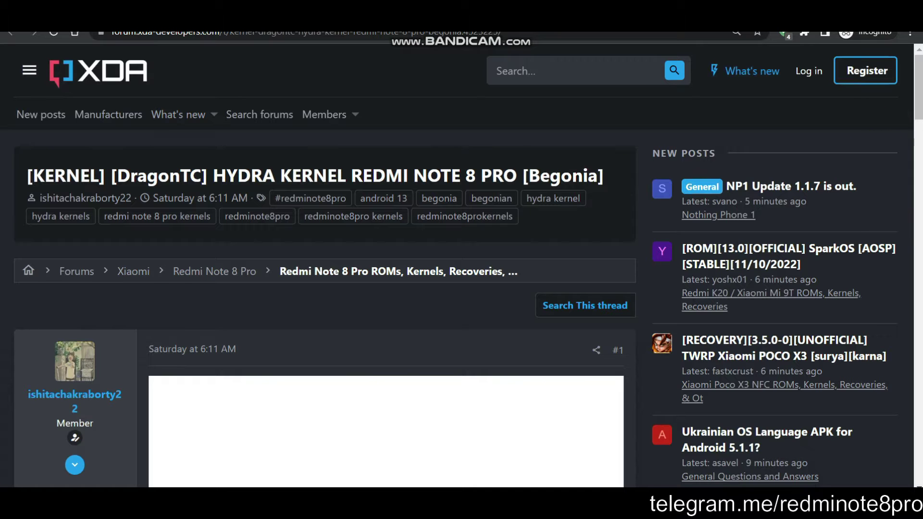
{"action": "scroll", "coordinate": [456, 308], "scroll_direction": "down", "scroll_amount": 2}
{"action": "scroll", "coordinate": [457, 308], "scroll_direction": "up", "scroll_amount": 2}
{"action": "scroll", "coordinate": [461, 265], "scroll_direction": "down", "scroll_amount": 4}
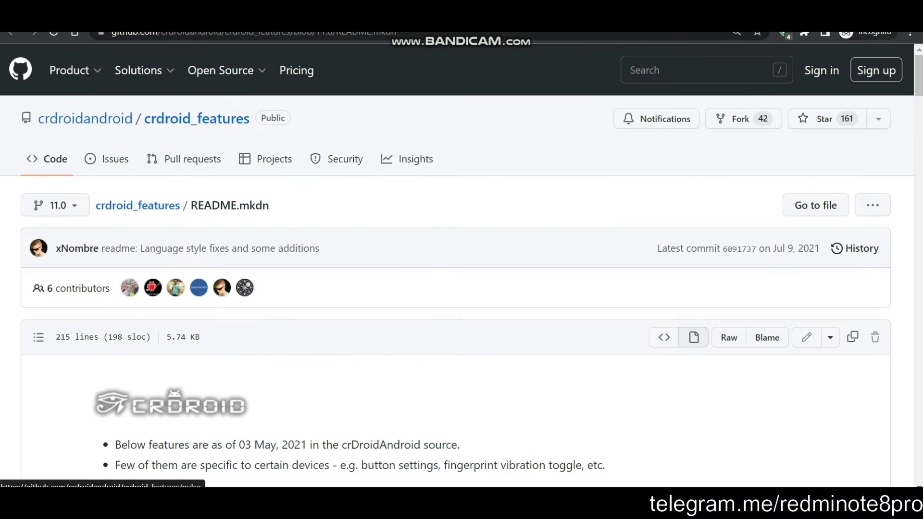
{"action": "scroll", "coordinate": [462, 264], "scroll_direction": "down", "scroll_amount": 4}
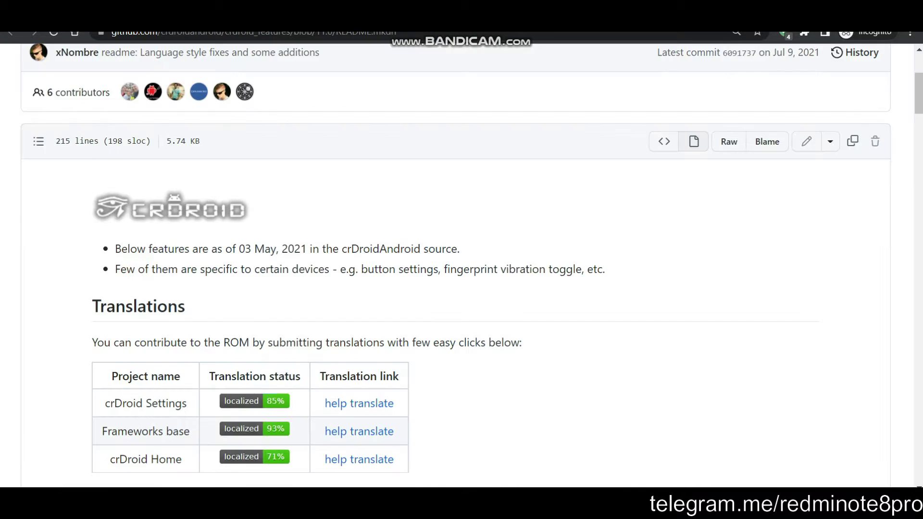
Step: Skim the crdroid_features README down to Status Bar, then return to the HYDRA kernel thread
{"action": "scroll", "coordinate": [462, 265], "scroll_direction": "down", "scroll_amount": 12}
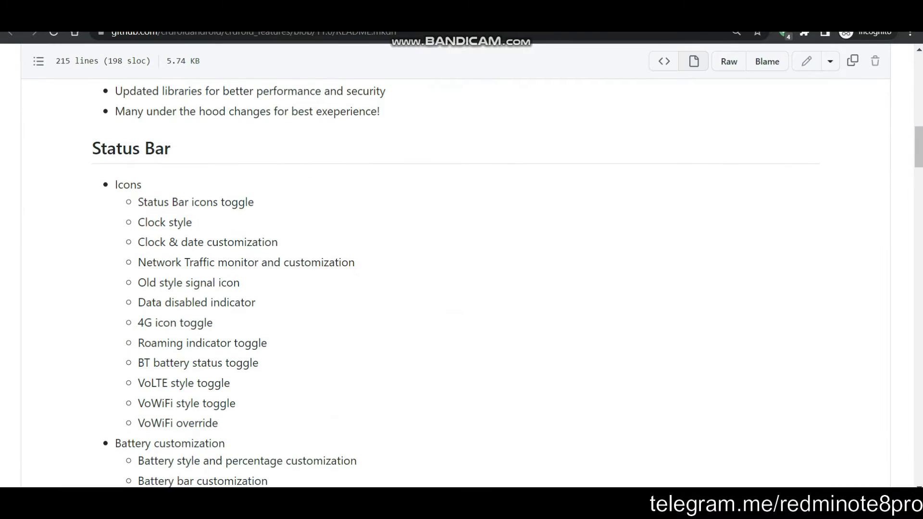
{"action": "left_click_drag", "start_coordinate": [115, 111], "coordinate": [267, 481]}
{"action": "scroll", "coordinate": [462, 264], "scroll_direction": "up", "scroll_amount": 5}
{"action": "left_click", "coordinate": [461, 264]}
{"action": "scroll", "coordinate": [461, 264], "scroll_direction": "up", "scroll_amount": 6}
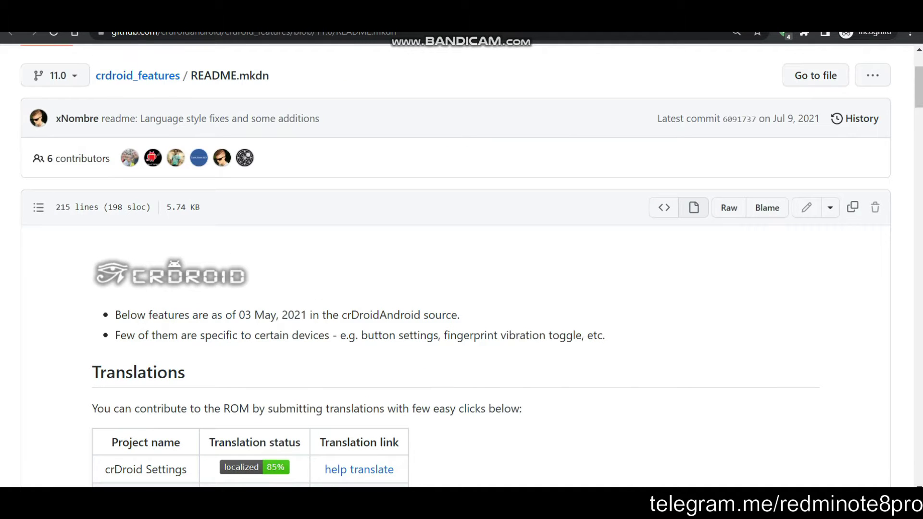
{"action": "left_click", "coordinate": [72, 22]}
Step: Scroll to the HYDRA 4.13 changelog and highlight 'UPSTREAMED TO 4.14.300'
{"action": "scroll", "coordinate": [461, 264], "scroll_direction": "up", "scroll_amount": 4}
{"action": "scroll", "coordinate": [384, 307], "scroll_direction": "down", "scroll_amount": 7}
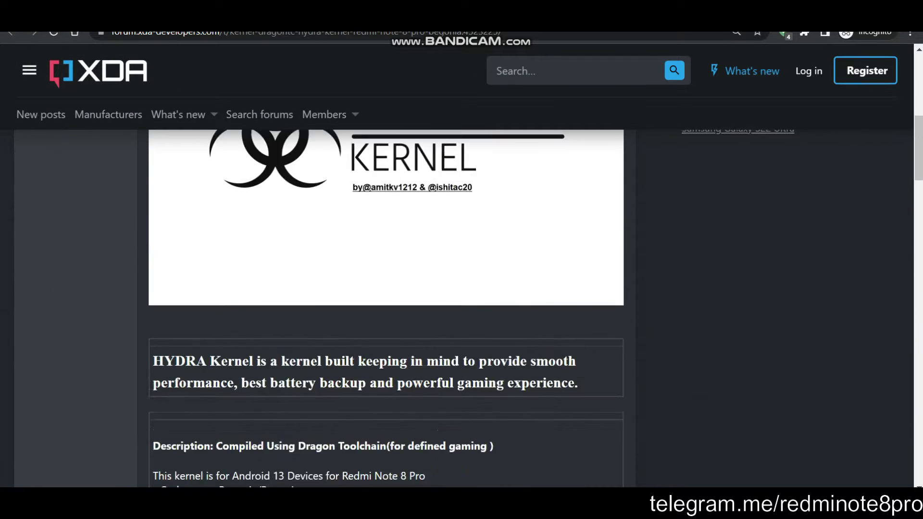
{"action": "scroll", "coordinate": [385, 307], "scroll_direction": "down", "scroll_amount": 2}
{"action": "scroll", "coordinate": [384, 308], "scroll_direction": "down", "scroll_amount": 3}
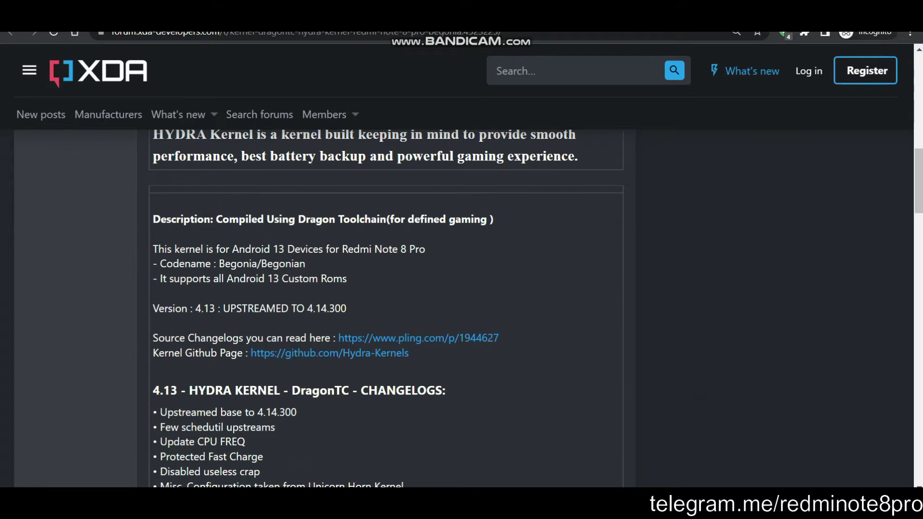
{"action": "left_click_drag", "start_coordinate": [223, 309], "coordinate": [346, 308]}
{"action": "left_click", "coordinate": [353, 309]}
Step: Scroll further and highlight the 3.13 changelogs and additions heading
{"action": "scroll", "coordinate": [385, 307], "scroll_direction": "down", "scroll_amount": 8}
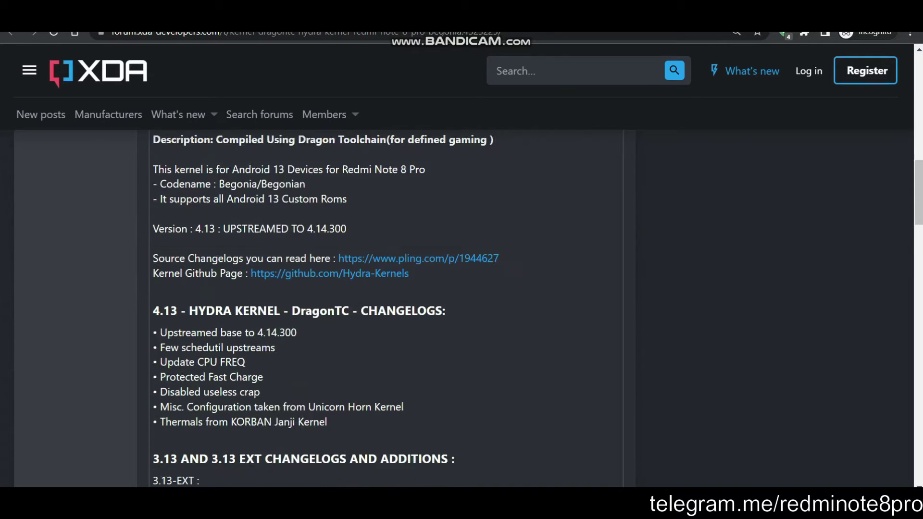
{"action": "scroll", "coordinate": [385, 307], "scroll_direction": "up", "scroll_amount": 7}
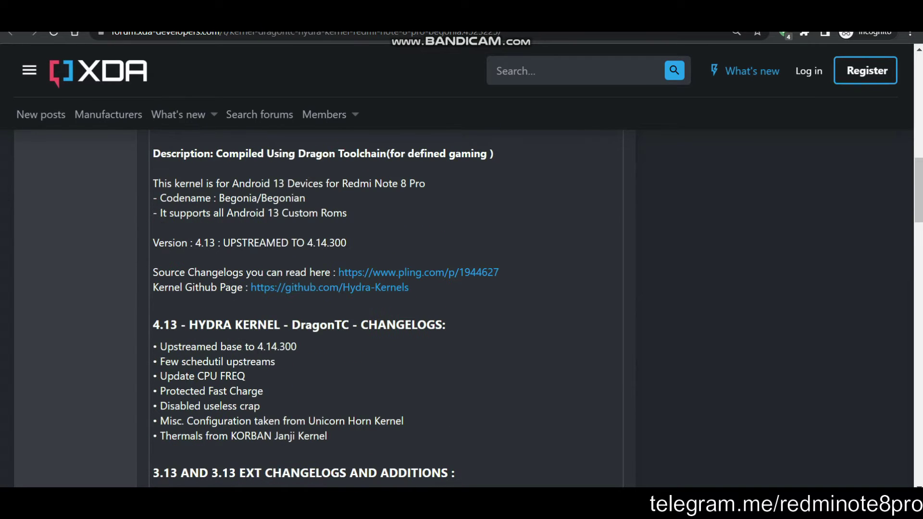
{"action": "scroll", "coordinate": [384, 307], "scroll_direction": "down", "scroll_amount": 1}
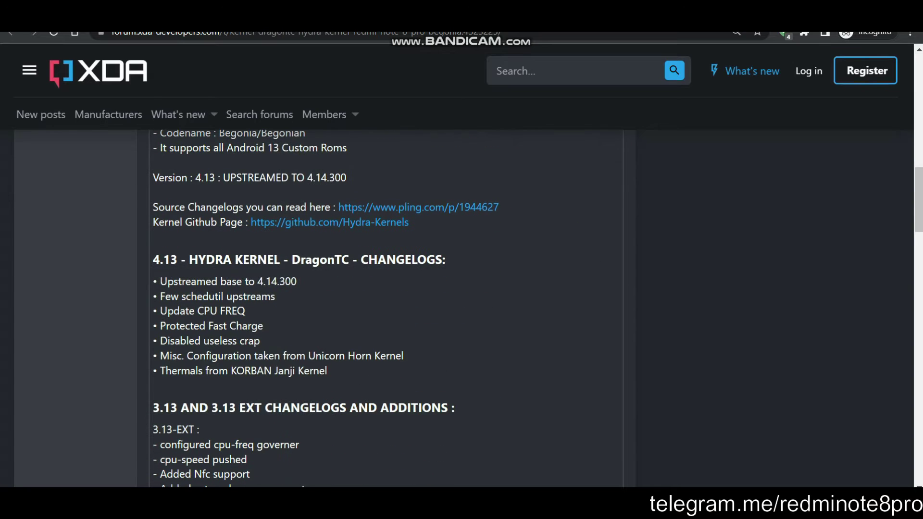
{"action": "left_click_drag", "start_coordinate": [153, 407], "coordinate": [455, 407]}
{"action": "left_click", "coordinate": [462, 409]}
Step: Highlight the 4.14.300 kernel version and the upstreamed base line further down
{"action": "scroll", "coordinate": [385, 308], "scroll_direction": "down", "scroll_amount": 4}
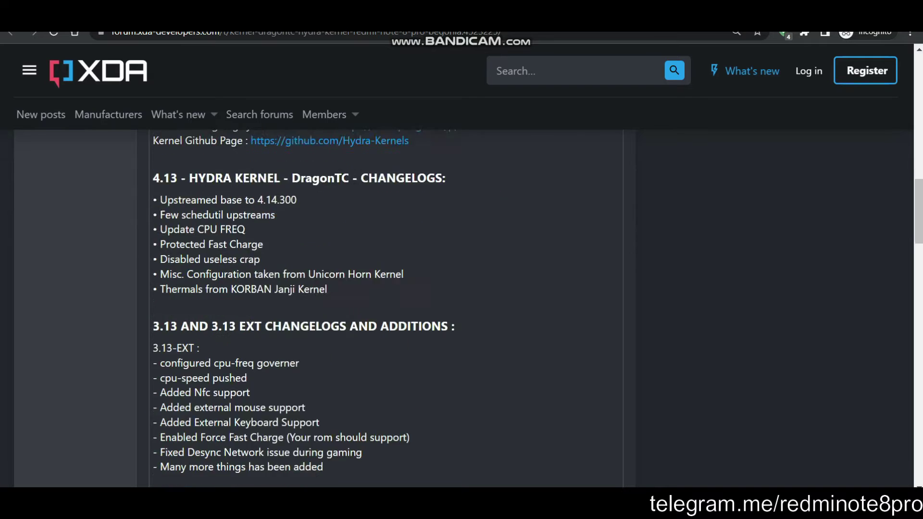
{"action": "scroll", "coordinate": [384, 308], "scroll_direction": "up", "scroll_amount": 6}
{"action": "scroll", "coordinate": [385, 307], "scroll_direction": "down", "scroll_amount": 2}
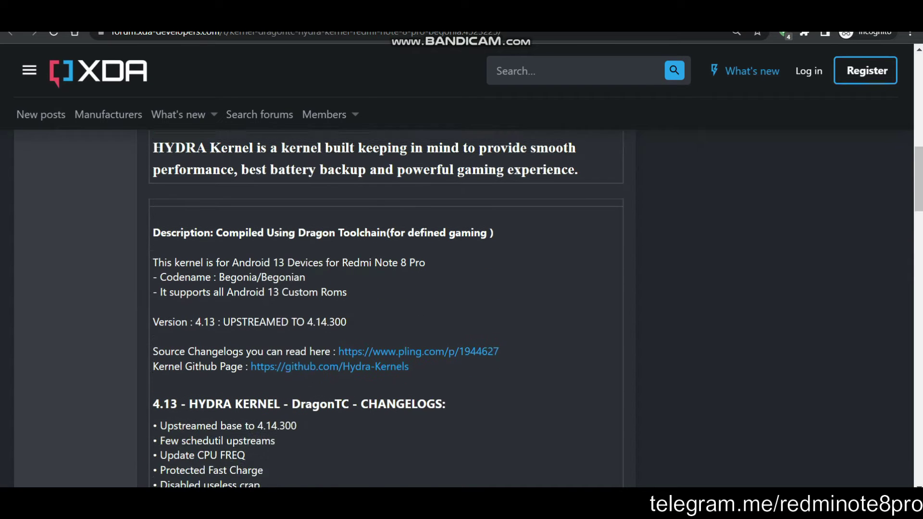
{"action": "left_click_drag", "start_coordinate": [307, 309], "coordinate": [347, 309]}
{"action": "left_click", "coordinate": [348, 309]}
{"action": "scroll", "coordinate": [384, 308], "scroll_direction": "down", "scroll_amount": 2}
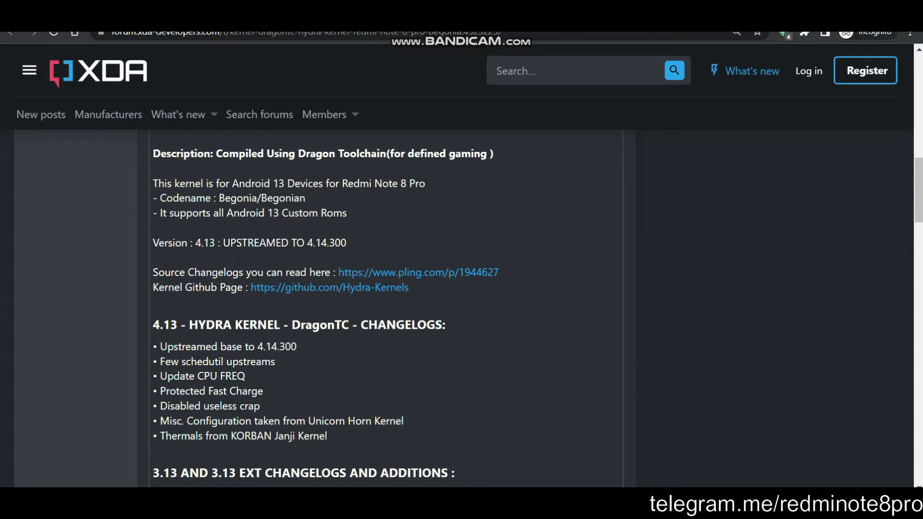
{"action": "scroll", "coordinate": [384, 308], "scroll_direction": "down", "scroll_amount": 2}
{"action": "left_click_drag", "start_coordinate": [160, 216], "coordinate": [297, 217]}
{"action": "left_click", "coordinate": [297, 216]}
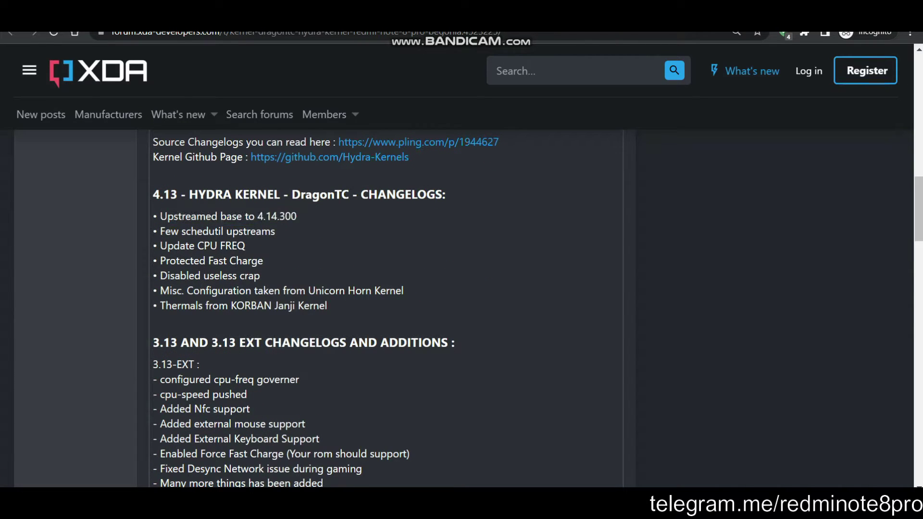
{"action": "double_click", "coordinate": [203, 231]}
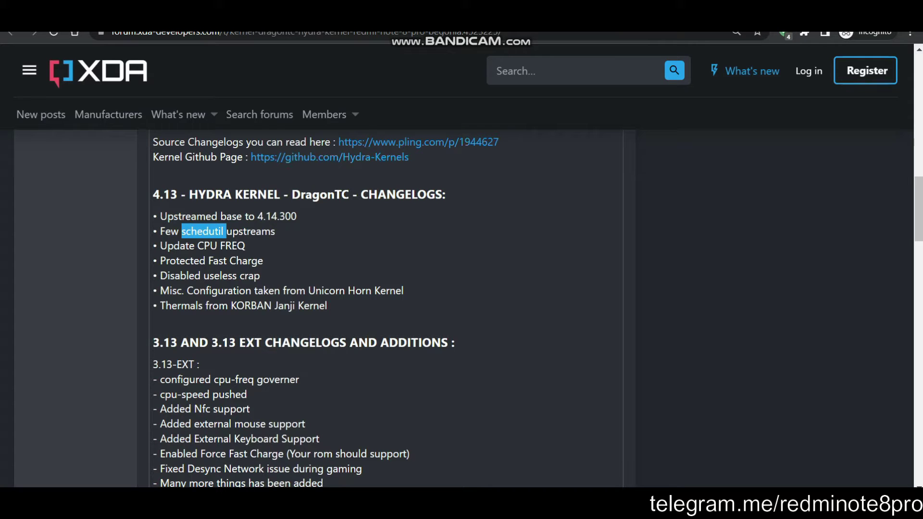
{"action": "left_click", "coordinate": [203, 232]}
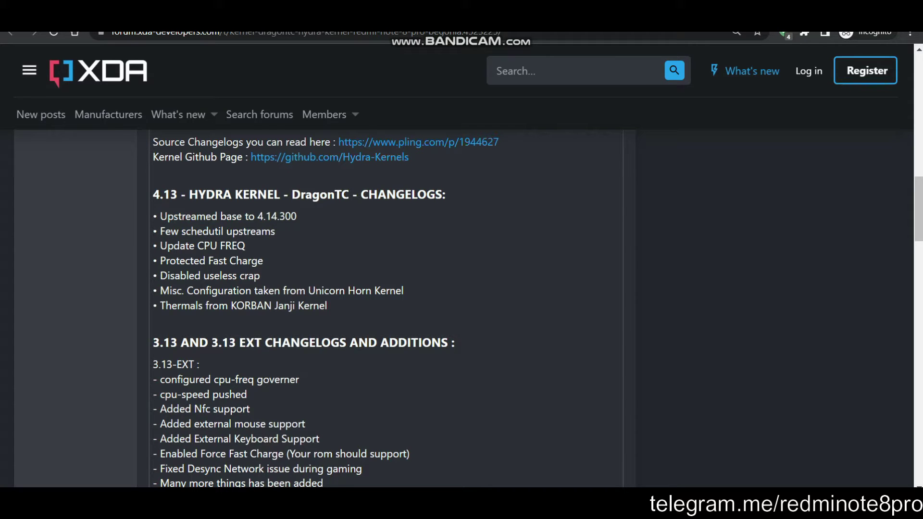
{"action": "left_click_drag", "start_coordinate": [181, 231], "coordinate": [275, 231]}
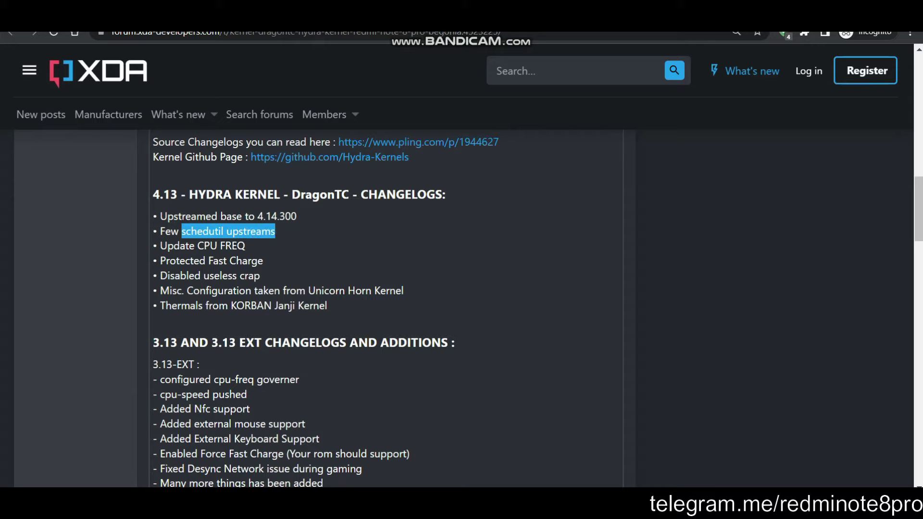
{"action": "left_click", "coordinate": [275, 233]}
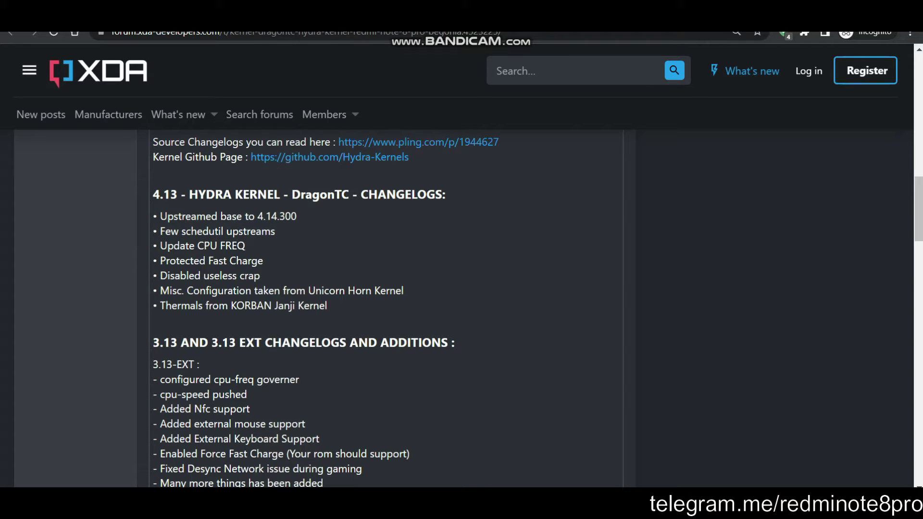
{"action": "left_click_drag", "start_coordinate": [182, 231], "coordinate": [275, 231]}
{"action": "left_click", "coordinate": [275, 232]}
{"action": "left_click_drag", "start_coordinate": [197, 246], "coordinate": [245, 246]}
{"action": "left_click", "coordinate": [245, 246]}
{"action": "left_click_drag", "start_coordinate": [160, 261], "coordinate": [263, 260]}
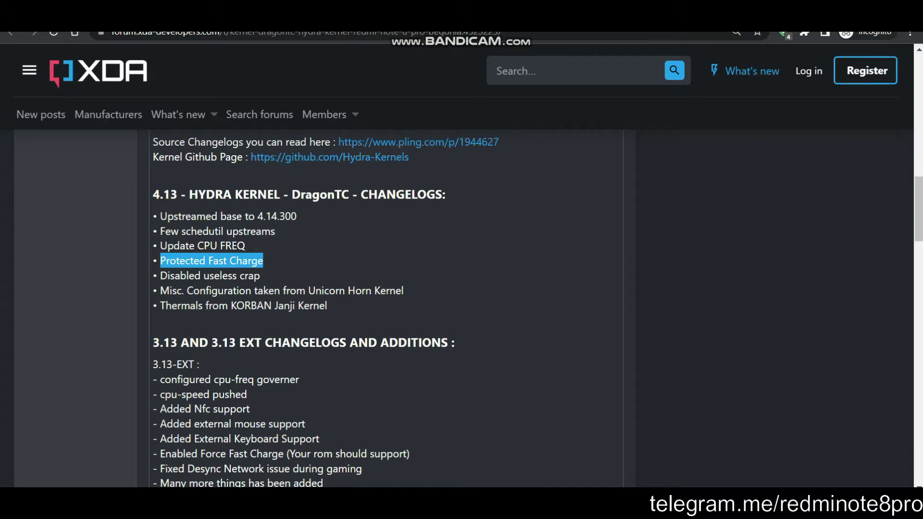
{"action": "double_click", "coordinate": [162, 260]}
{"action": "left_click", "coordinate": [161, 261]}
{"action": "left_click_drag", "start_coordinate": [161, 260], "coordinate": [263, 260]}
{"action": "left_click", "coordinate": [264, 261]}
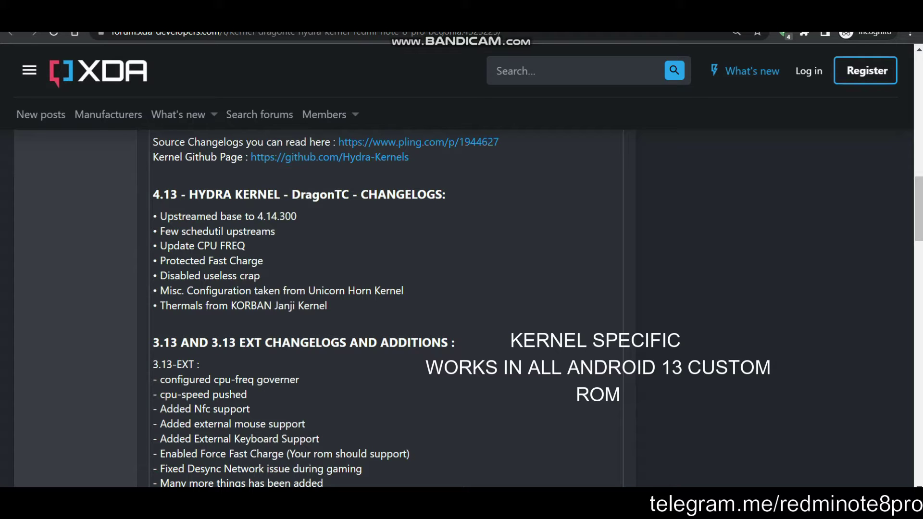
{"action": "left_click_drag", "start_coordinate": [158, 261], "coordinate": [264, 261]}
{"action": "left_click", "coordinate": [265, 261]}
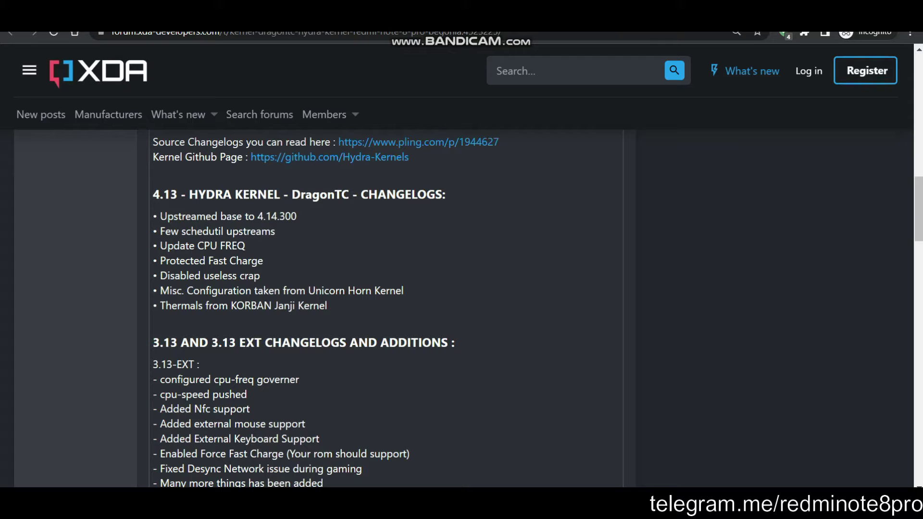
{"action": "left_click_drag", "start_coordinate": [160, 290], "coordinate": [404, 290]}
{"action": "left_click", "coordinate": [280, 291]}
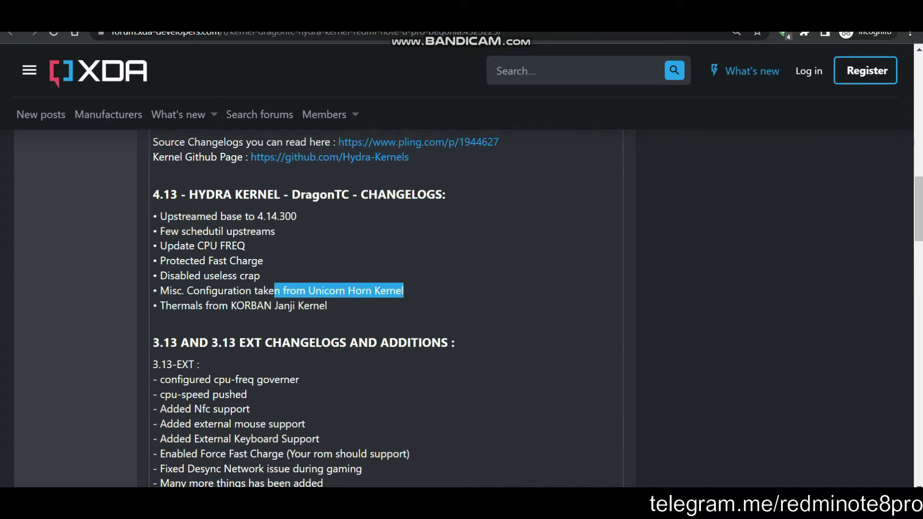
{"action": "left_click", "coordinate": [405, 291]}
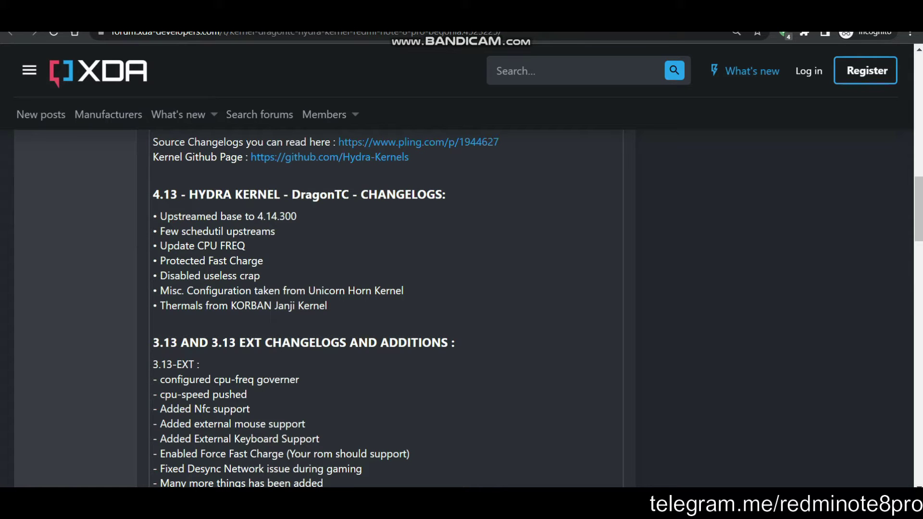
{"action": "left_click_drag", "start_coordinate": [231, 305], "coordinate": [298, 306]}
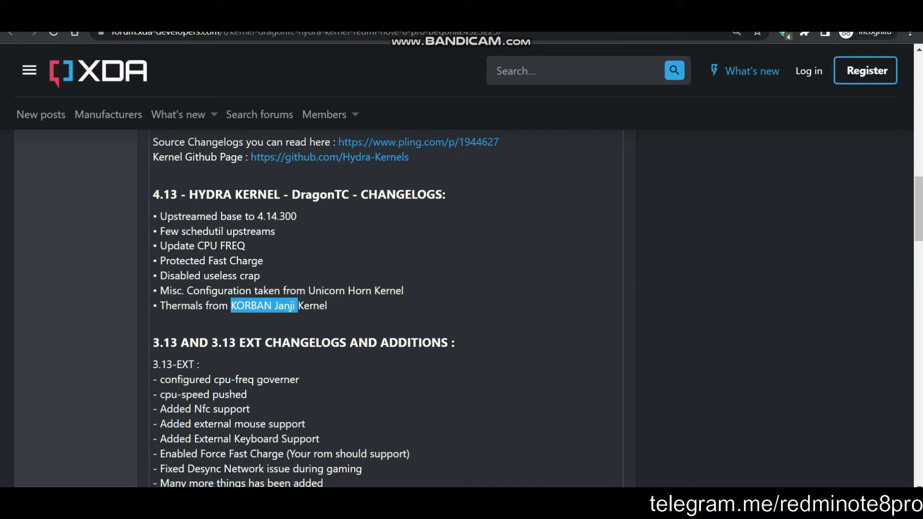
{"action": "left_click", "coordinate": [298, 305]}
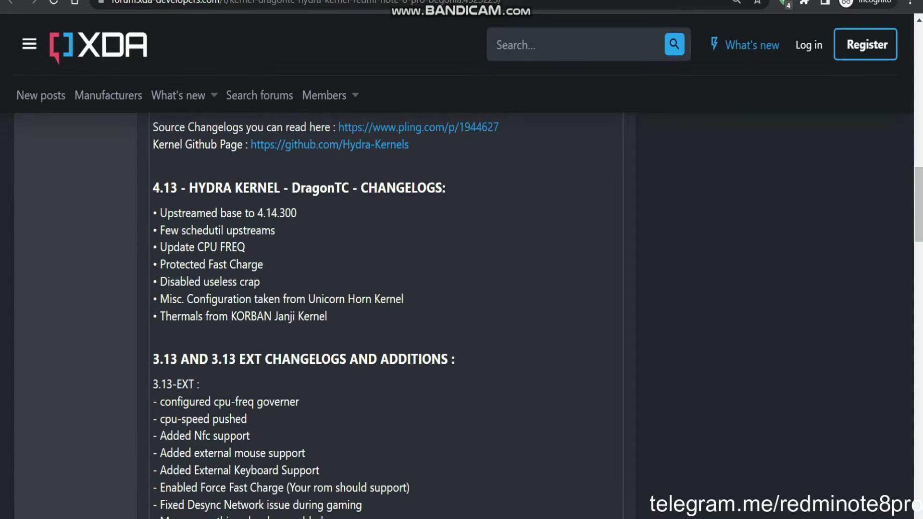
Step: Scroll up and down through the HYDRA kernel post
{"action": "scroll", "coordinate": [384, 312], "scroll_direction": "down", "scroll_amount": 1}
{"action": "scroll", "coordinate": [385, 313], "scroll_direction": "up", "scroll_amount": 3}
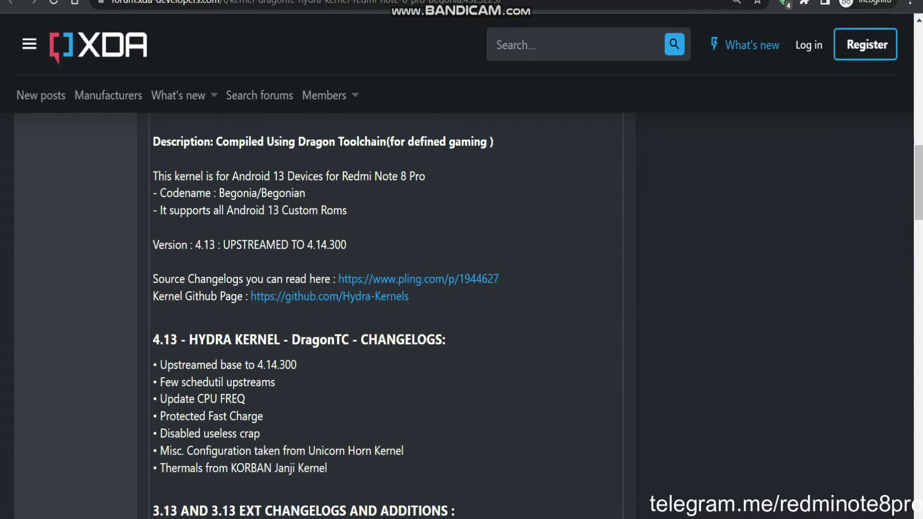
{"action": "scroll", "coordinate": [385, 313], "scroll_direction": "up", "scroll_amount": 5}
{"action": "scroll", "coordinate": [385, 313], "scroll_direction": "down", "scroll_amount": 2}
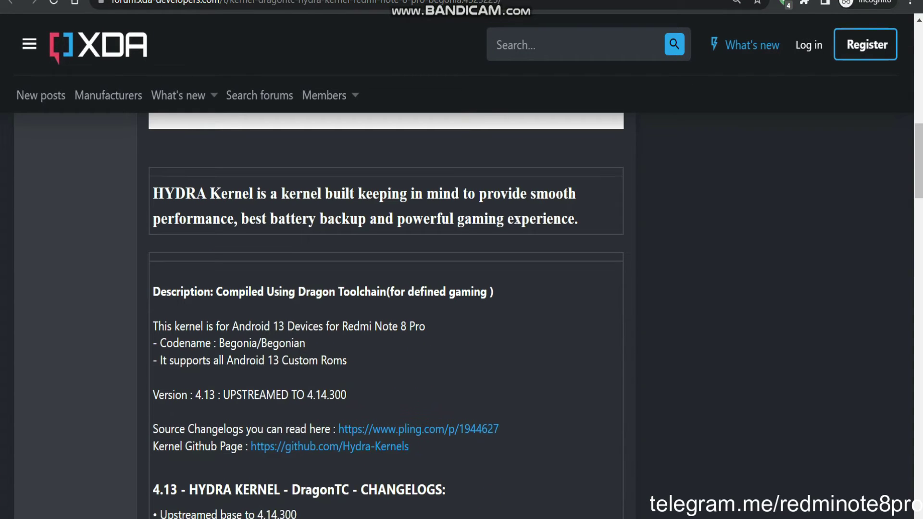
{"action": "scroll", "coordinate": [385, 312], "scroll_direction": "down", "scroll_amount": 2}
{"action": "scroll", "coordinate": [385, 312], "scroll_direction": "up", "scroll_amount": 2}
{"action": "scroll", "coordinate": [384, 312], "scroll_direction": "up", "scroll_amount": 8}
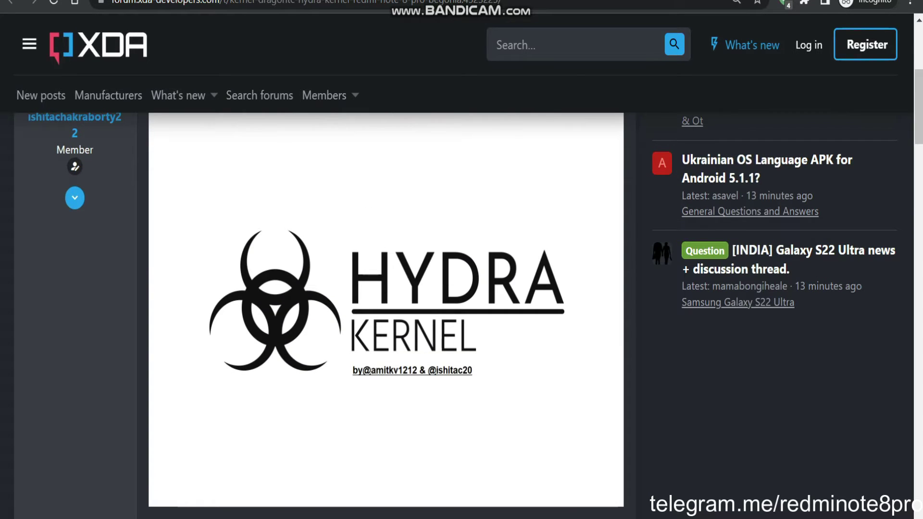
{"action": "scroll", "coordinate": [385, 313], "scroll_direction": "up", "scroll_amount": 4}
{"action": "scroll", "coordinate": [384, 312], "scroll_direction": "down", "scroll_amount": 5}
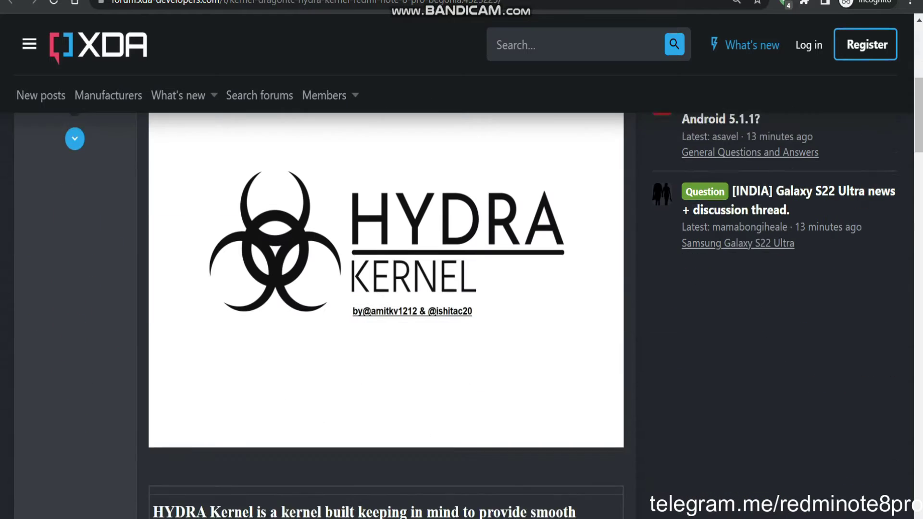
{"action": "scroll", "coordinate": [384, 313], "scroll_direction": "down", "scroll_amount": 1}
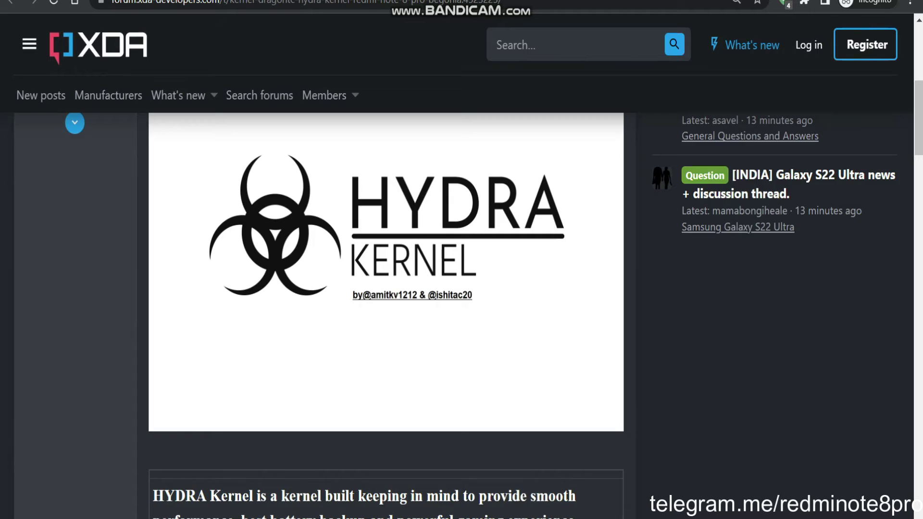
{"action": "scroll", "coordinate": [384, 312], "scroll_direction": "up", "scroll_amount": 5}
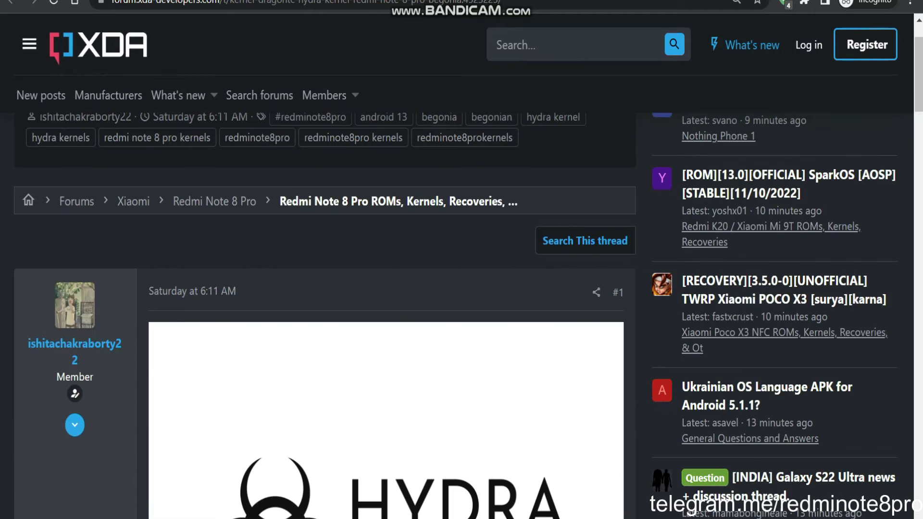
{"action": "scroll", "coordinate": [385, 312], "scroll_direction": "up", "scroll_amount": 2}
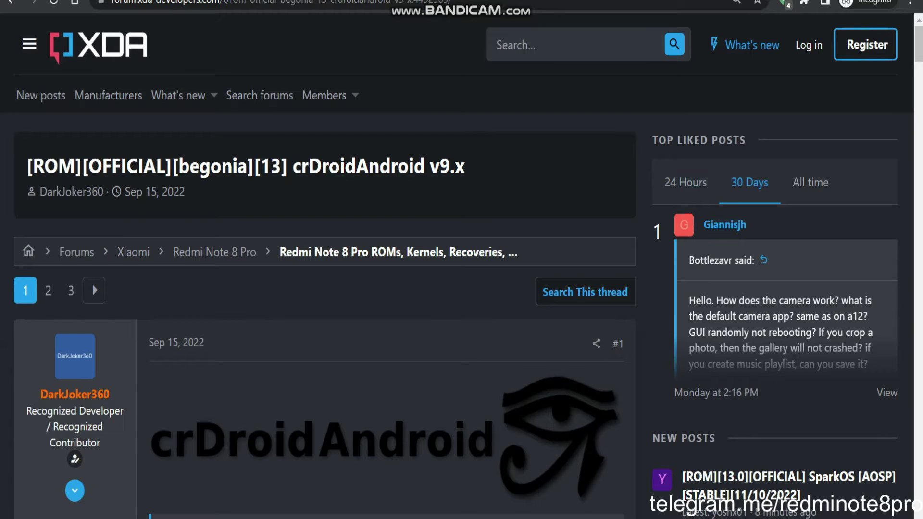
{"action": "scroll", "coordinate": [455, 322], "scroll_direction": "down", "scroll_amount": 5}
{"action": "scroll", "coordinate": [456, 322], "scroll_direction": "up", "scroll_amount": 5}
Step: Scroll the crDroid v9.x thread toward Features, highlighting its crDroid description paragraph
{"action": "scroll", "coordinate": [455, 322], "scroll_direction": "down", "scroll_amount": 5}
{"action": "scroll", "coordinate": [455, 322], "scroll_direction": "up", "scroll_amount": 5}
{"action": "scroll", "coordinate": [462, 312], "scroll_direction": "down", "scroll_amount": 5}
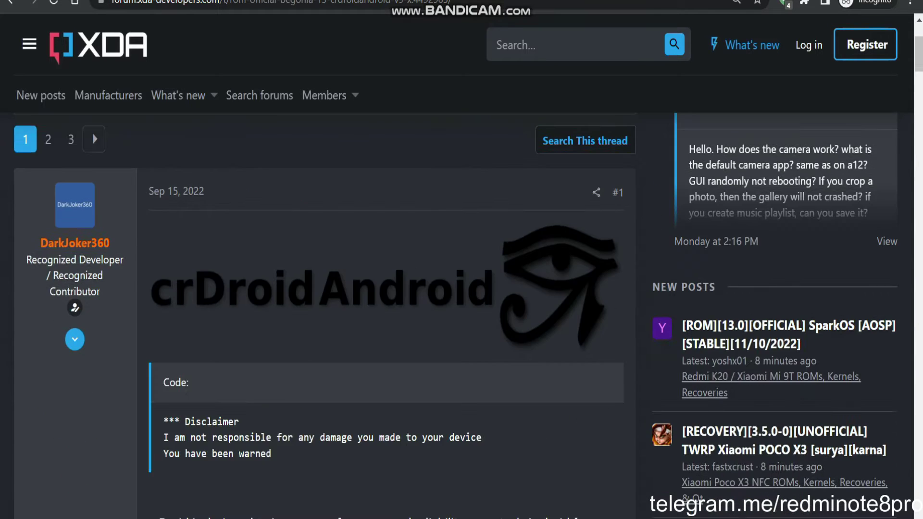
{"action": "scroll", "coordinate": [461, 312], "scroll_direction": "up", "scroll_amount": 3}
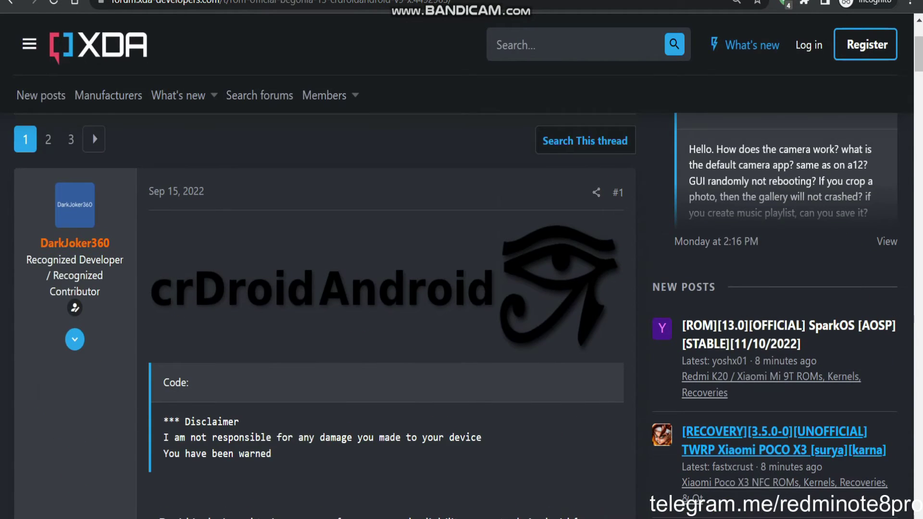
{"action": "scroll", "coordinate": [461, 312], "scroll_direction": "down", "scroll_amount": 6}
{"action": "scroll", "coordinate": [462, 312], "scroll_direction": "down", "scroll_amount": 2}
{"action": "scroll", "coordinate": [462, 313], "scroll_direction": "up", "scroll_amount": 2}
{"action": "left_click_drag", "start_coordinate": [150, 146], "coordinate": [557, 168]}
{"action": "left_click", "coordinate": [557, 173]}
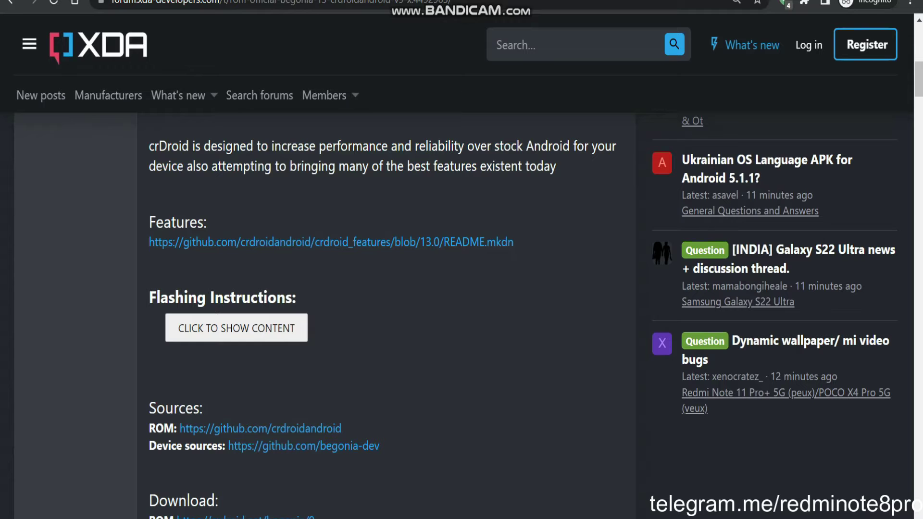
{"action": "scroll", "coordinate": [462, 312], "scroll_direction": "down", "scroll_amount": 2}
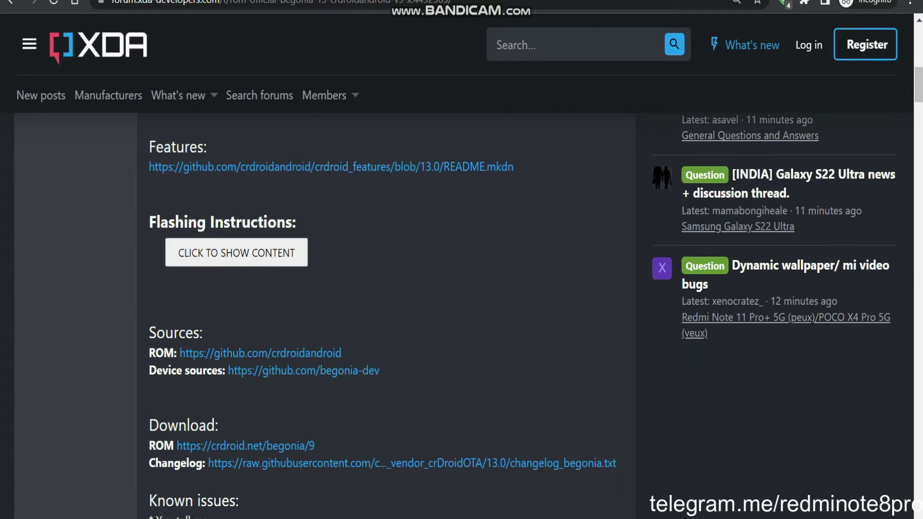
{"action": "scroll", "coordinate": [325, 313], "scroll_direction": "down", "scroll_amount": 4}
{"action": "scroll", "coordinate": [325, 313], "scroll_direction": "up", "scroll_amount": 15}
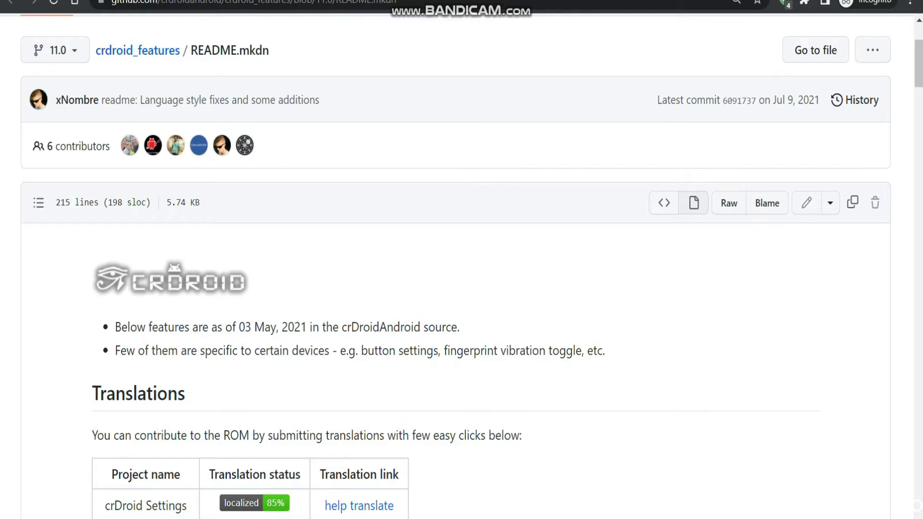
Step: Scroll the README past Translations and General down to the Status Bar features
{"action": "scroll", "coordinate": [462, 269], "scroll_direction": "down", "scroll_amount": 3}
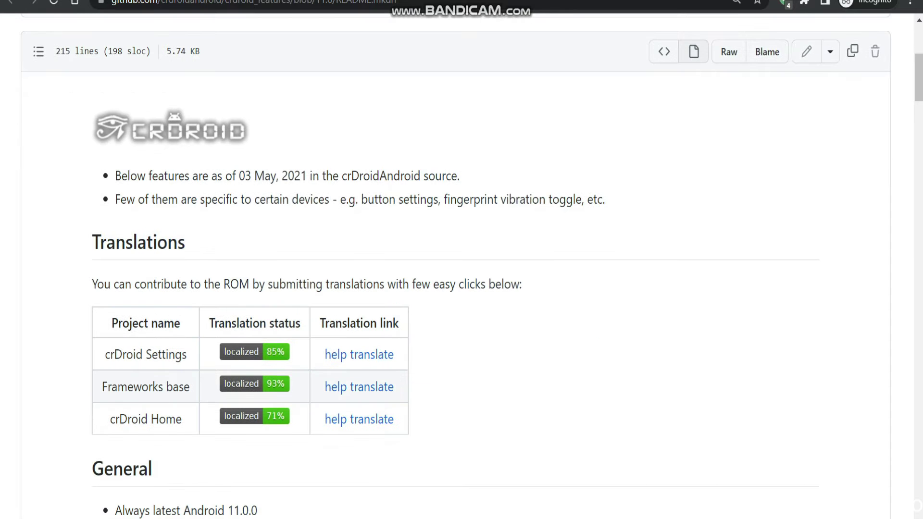
{"action": "scroll", "coordinate": [461, 269], "scroll_direction": "up", "scroll_amount": 6}
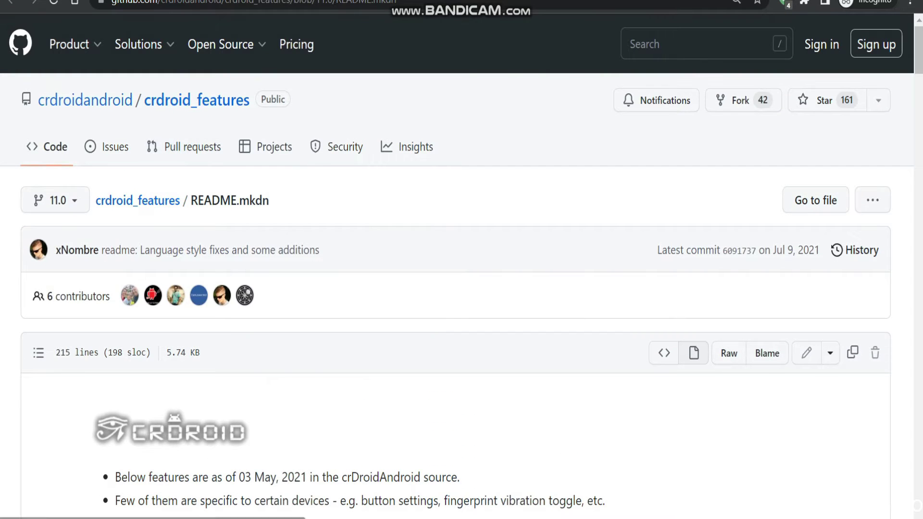
{"action": "mouse_move", "coordinate": [199, 295]}
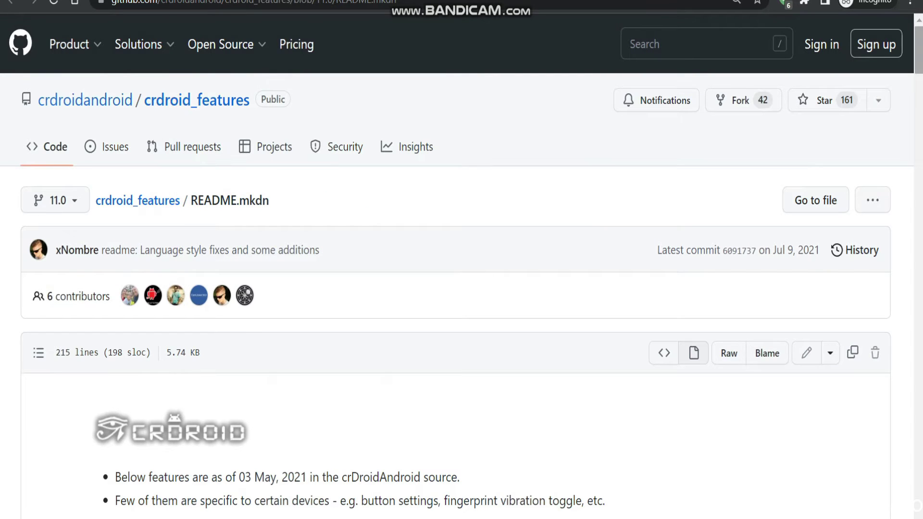
{"action": "scroll", "coordinate": [461, 289], "scroll_direction": "down", "scroll_amount": 3}
{"action": "scroll", "coordinate": [461, 288], "scroll_direction": "down", "scroll_amount": 3}
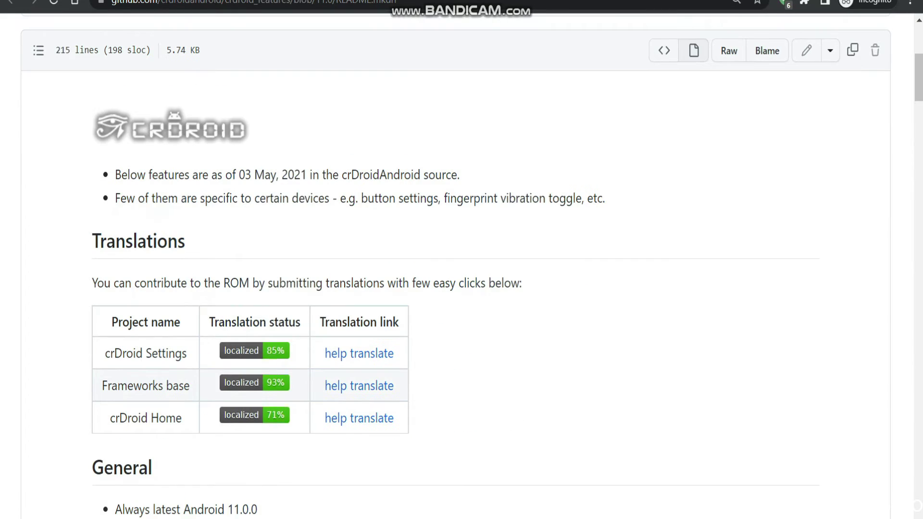
{"action": "scroll", "coordinate": [461, 288], "scroll_direction": "down", "scroll_amount": 5}
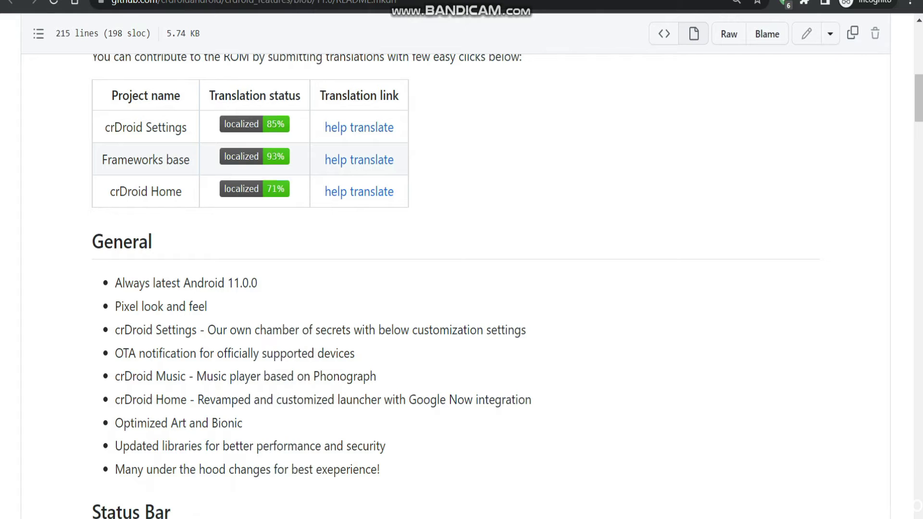
{"action": "scroll", "coordinate": [462, 289], "scroll_direction": "down", "scroll_amount": 4}
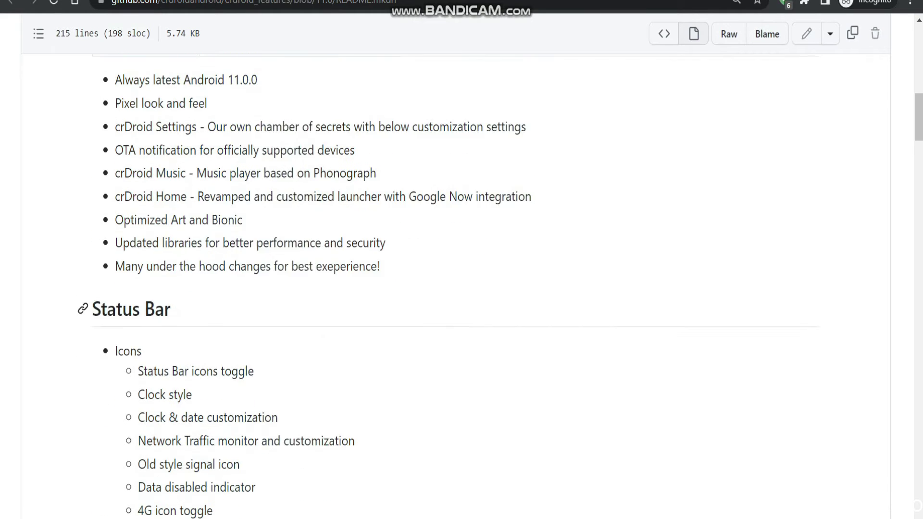
{"action": "scroll", "coordinate": [462, 288], "scroll_direction": "down", "scroll_amount": 2}
{"action": "scroll", "coordinate": [461, 289], "scroll_direction": "down", "scroll_amount": 1}
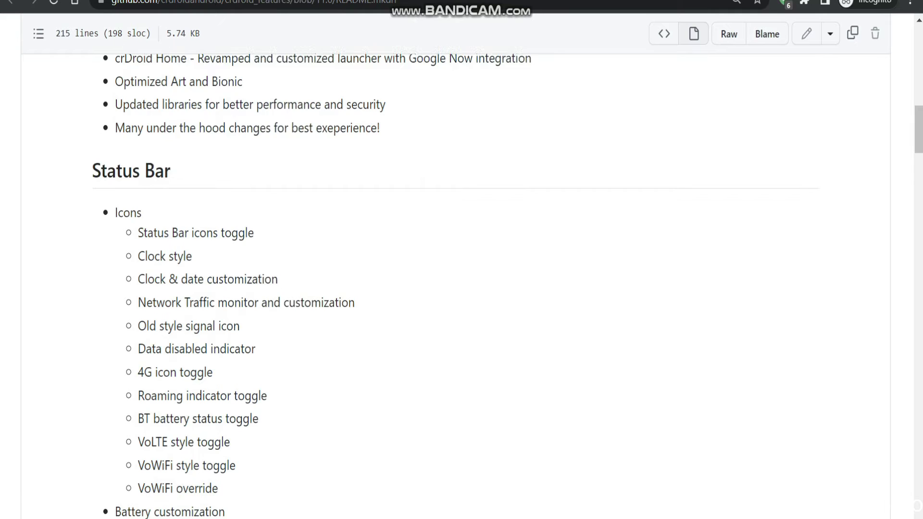
{"action": "scroll", "coordinate": [461, 288], "scroll_direction": "down", "scroll_amount": 1}
Step: Highlight the Status Bar Icons list, then continue past Quick Settings to Lock Screen
{"action": "left_click_drag", "start_coordinate": [219, 453], "coordinate": [115, 176]}
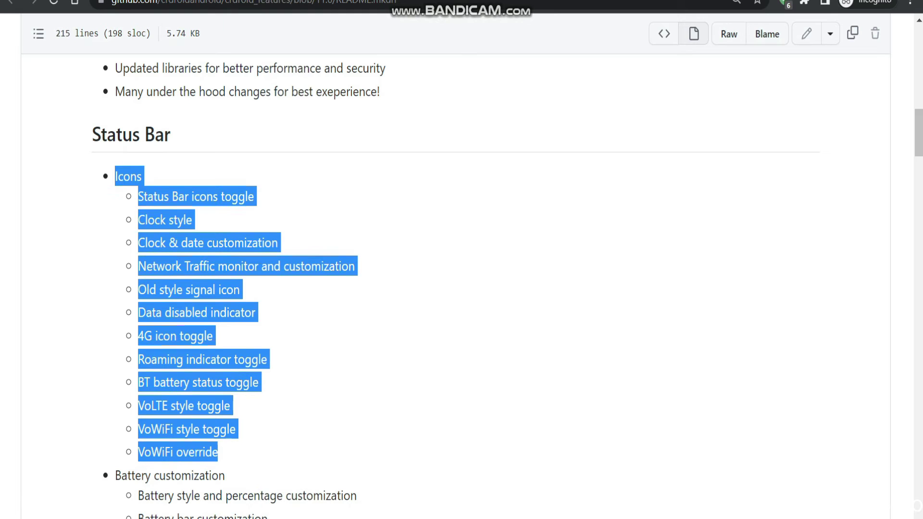
{"action": "left_click", "coordinate": [114, 177]}
{"action": "scroll", "coordinate": [462, 288], "scroll_direction": "down", "scroll_amount": 8}
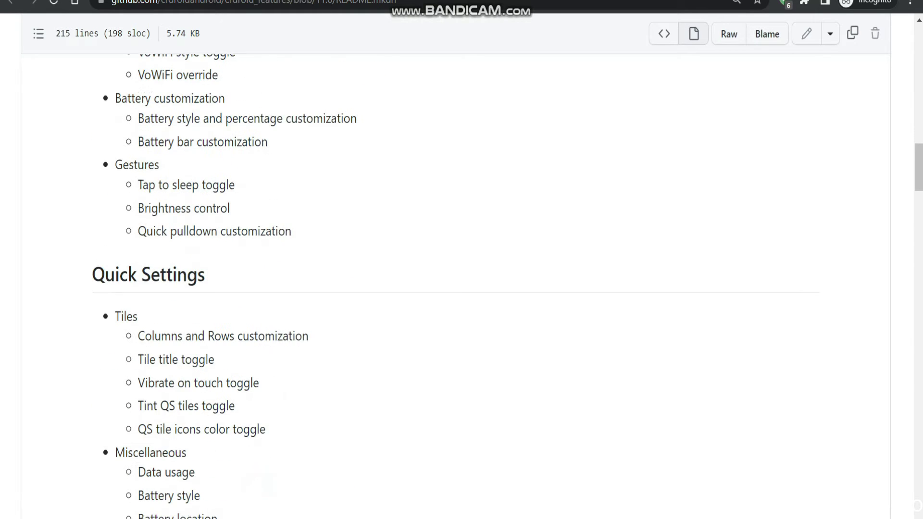
{"action": "scroll", "coordinate": [461, 288], "scroll_direction": "down", "scroll_amount": 3}
{"action": "scroll", "coordinate": [461, 288], "scroll_direction": "down", "scroll_amount": 10}
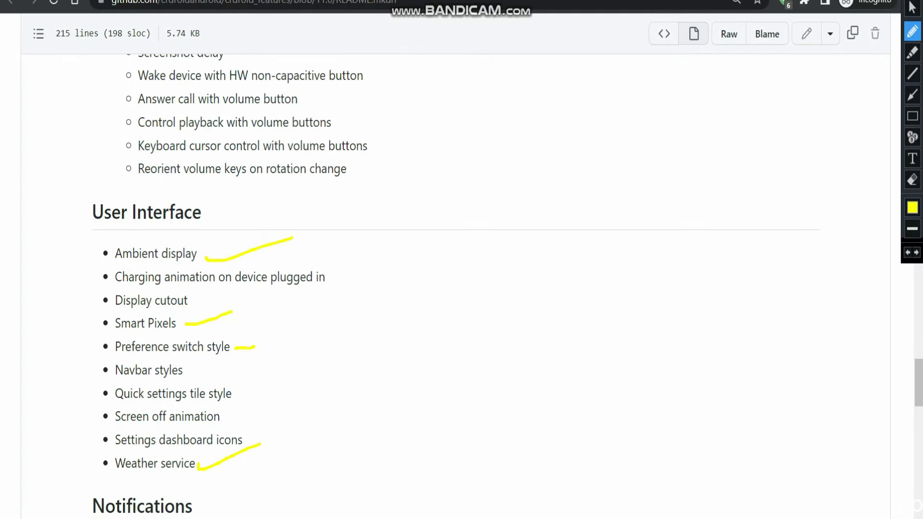
Step: Mark the User Interface list, Smart Pixels and Weather service, then scroll down to Misc
{"action": "mouse_move", "coordinate": [99, 482]}
{"action": "left_mouse_down"}
{"action": "mouse_move", "coordinate": [414, 277]}
{"action": "mouse_move", "coordinate": [10, 231]}
{"action": "mouse_move", "coordinate": [46, 470]}
{"action": "mouse_move", "coordinate": [111, 481]}
{"action": "left_mouse_up"}
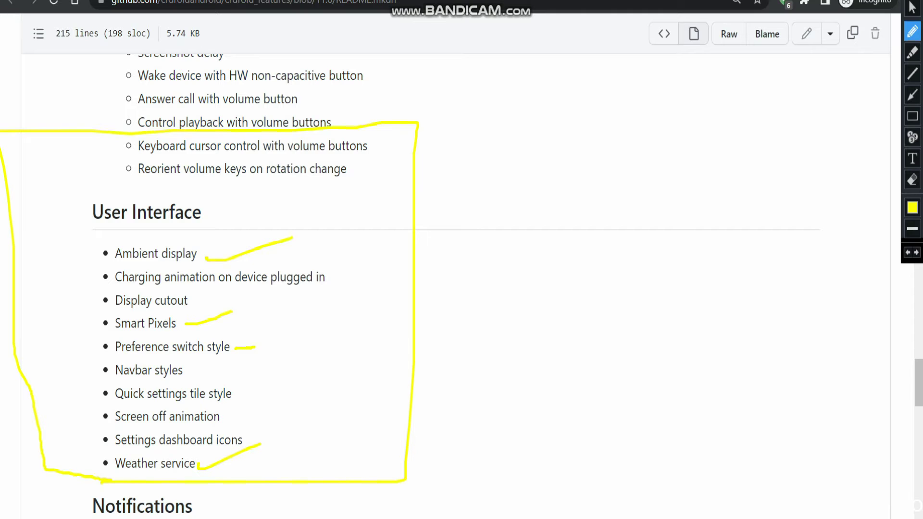
{"action": "mouse_move", "coordinate": [110, 333]}
{"action": "left_mouse_down"}
{"action": "mouse_move", "coordinate": [175, 335]}
{"action": "mouse_move", "coordinate": [185, 326]}
{"action": "mouse_move", "coordinate": [106, 315]}
{"action": "mouse_move", "coordinate": [111, 333]}
{"action": "left_mouse_up"}
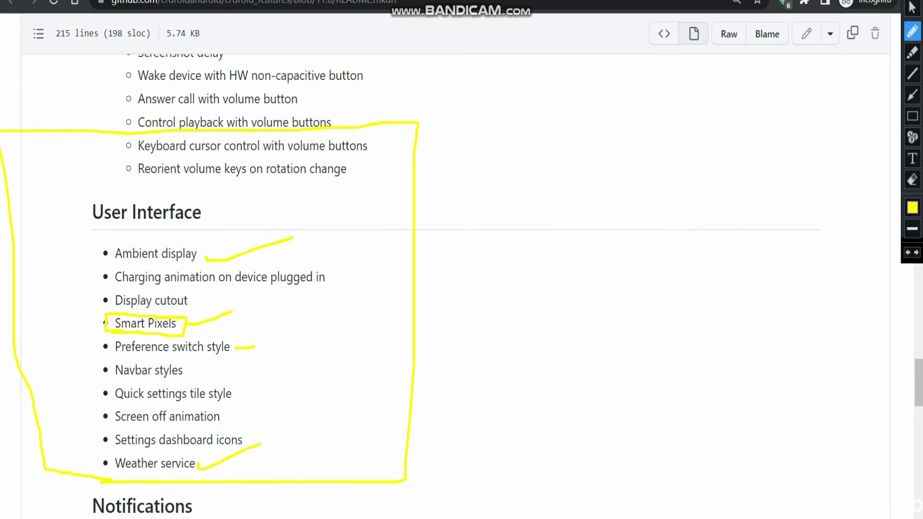
{"action": "mouse_move", "coordinate": [114, 478]}
{"action": "left_mouse_down"}
{"action": "mouse_move", "coordinate": [189, 480]}
{"action": "mouse_move", "coordinate": [225, 448]}
{"action": "mouse_move", "coordinate": [89, 446]}
{"action": "mouse_move", "coordinate": [118, 480]}
{"action": "left_mouse_up"}
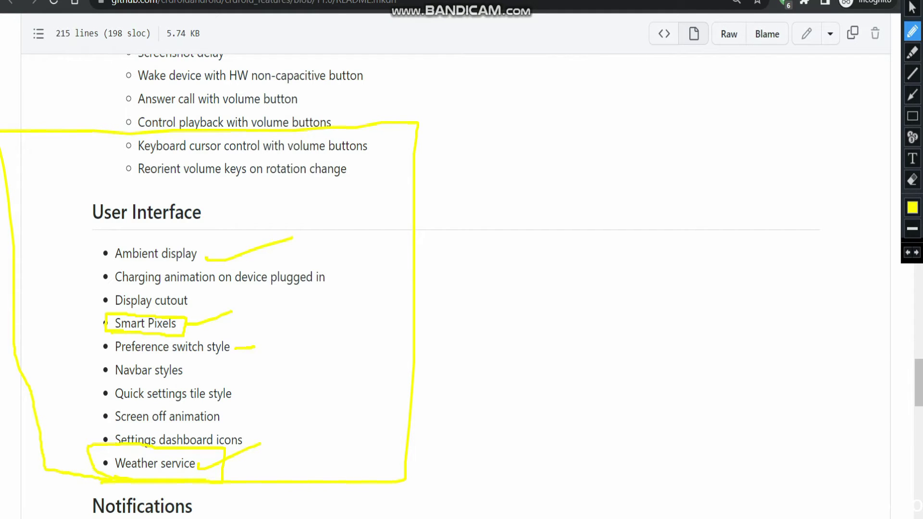
{"action": "key", "text": "Escape"}
{"action": "scroll", "coordinate": [456, 286], "scroll_direction": "down", "scroll_amount": 6}
{"action": "scroll", "coordinate": [462, 283], "scroll_direction": "down", "scroll_amount": 11}
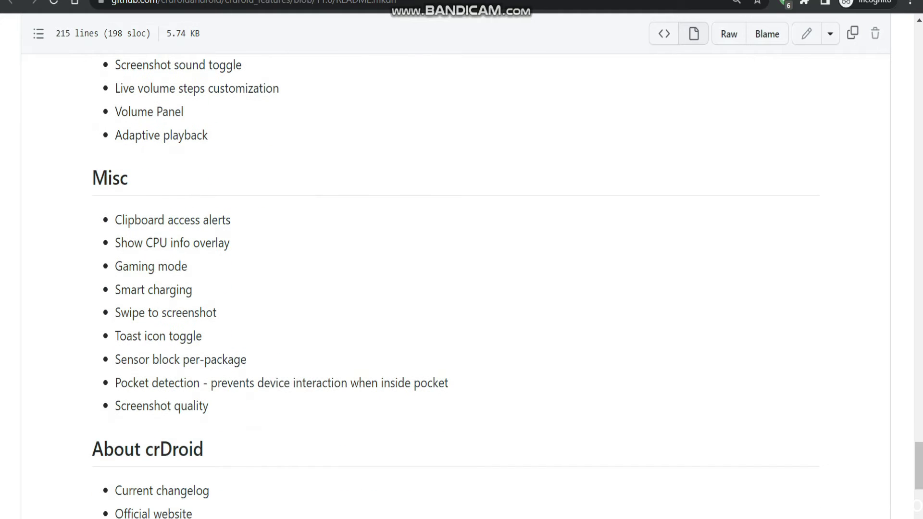
Step: Annotate the Misc list, marking Gaming mode, Smart charging and Screenshot quality
{"action": "key", "text": "ctrl+alt+d"}
{"action": "mouse_move", "coordinate": [228, 171]}
{"action": "left_mouse_down"}
{"action": "mouse_move", "coordinate": [20, 258]}
{"action": "mouse_move", "coordinate": [473, 464]}
{"action": "mouse_move", "coordinate": [497, 212]}
{"action": "mouse_move", "coordinate": [227, 171]}
{"action": "left_mouse_up"}
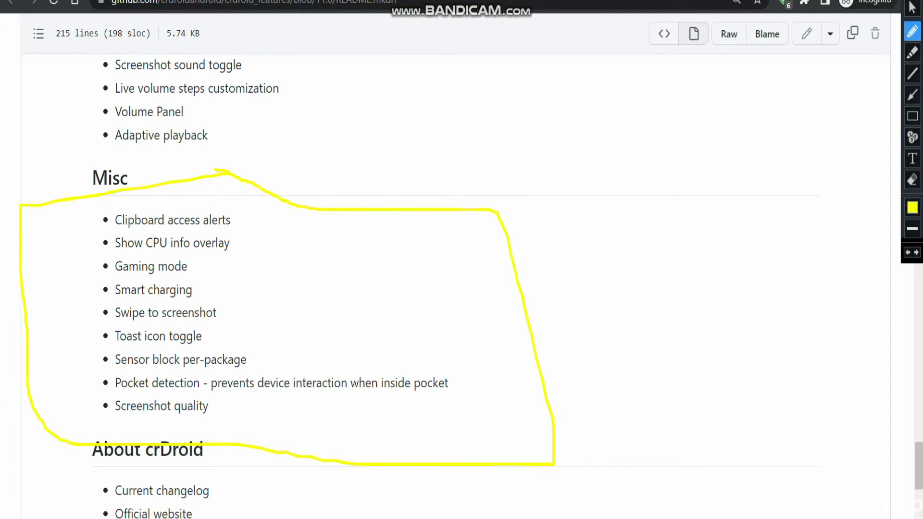
{"action": "left_click_drag", "start_coordinate": [195, 270], "coordinate": [291, 250]}
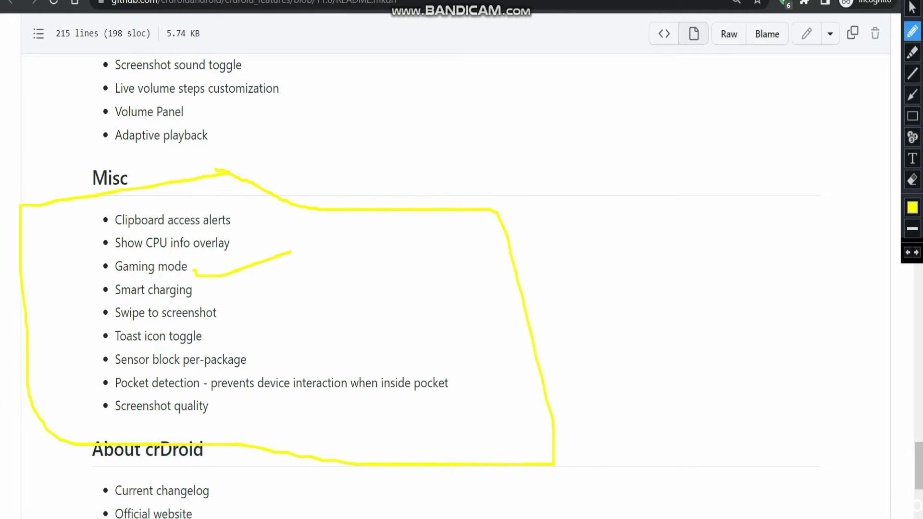
{"action": "mouse_move", "coordinate": [198, 288]}
{"action": "left_mouse_down"}
{"action": "mouse_move", "coordinate": [205, 301]}
{"action": "mouse_move", "coordinate": [302, 256]}
{"action": "left_mouse_up"}
{"action": "mouse_move", "coordinate": [104, 293]}
{"action": "left_mouse_down"}
{"action": "mouse_move", "coordinate": [196, 306]}
{"action": "mouse_move", "coordinate": [203, 286]}
{"action": "mouse_move", "coordinate": [107, 277]}
{"action": "mouse_move", "coordinate": [103, 289]}
{"action": "left_mouse_up"}
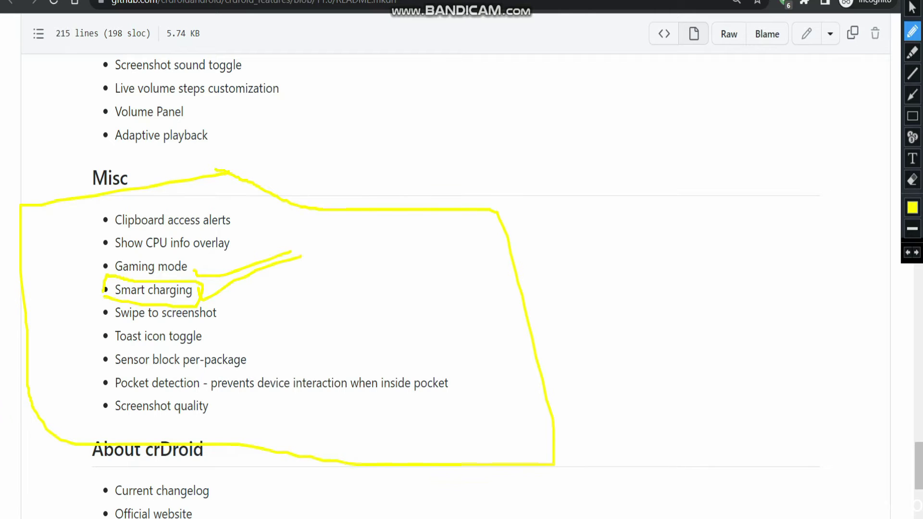
{"action": "left_click_drag", "start_coordinate": [216, 408], "coordinate": [321, 411]}
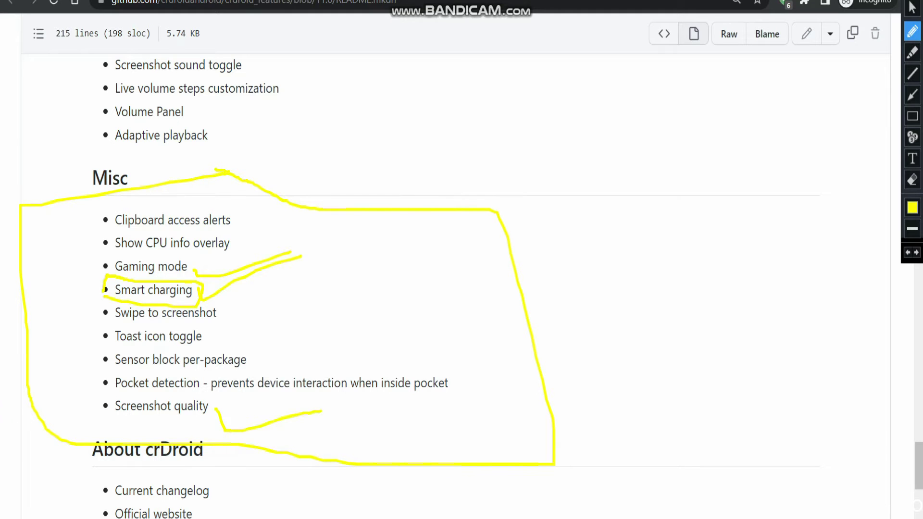
{"action": "mouse_move", "coordinate": [116, 422]}
{"action": "left_mouse_down"}
{"action": "mouse_move", "coordinate": [134, 427]}
{"action": "mouse_move", "coordinate": [224, 406]}
{"action": "mouse_move", "coordinate": [134, 382]}
{"action": "mouse_move", "coordinate": [100, 423]}
{"action": "mouse_move", "coordinate": [116, 425]}
{"action": "left_mouse_up"}
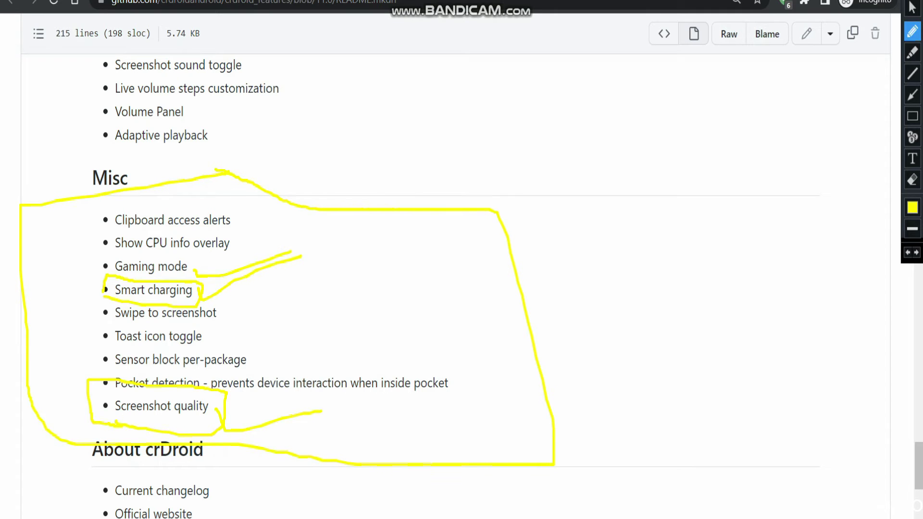
{"action": "key", "text": "Escape"}
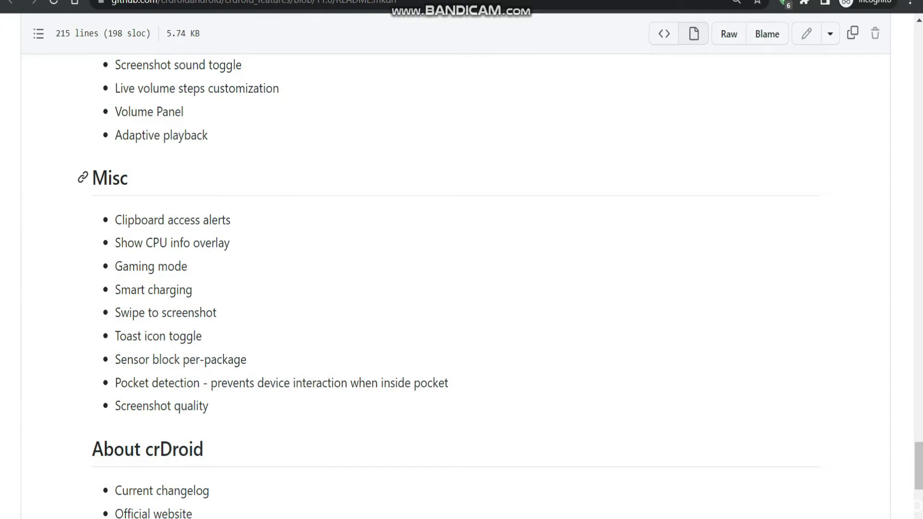
Step: Scroll down and circle the About crDroid section
{"action": "scroll", "coordinate": [462, 269], "scroll_direction": "down", "scroll_amount": 6}
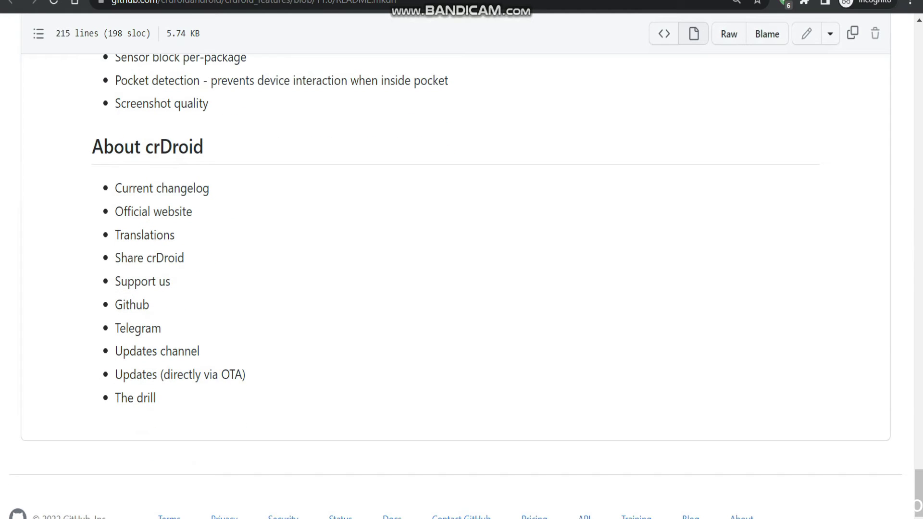
{"action": "key", "text": "ctrl+alt+d"}
{"action": "mouse_move", "coordinate": [90, 408]}
{"action": "left_mouse_down"}
{"action": "mouse_move", "coordinate": [440, 161]}
{"action": "mouse_move", "coordinate": [40, 345]}
{"action": "mouse_move", "coordinate": [106, 424]}
{"action": "left_mouse_up"}
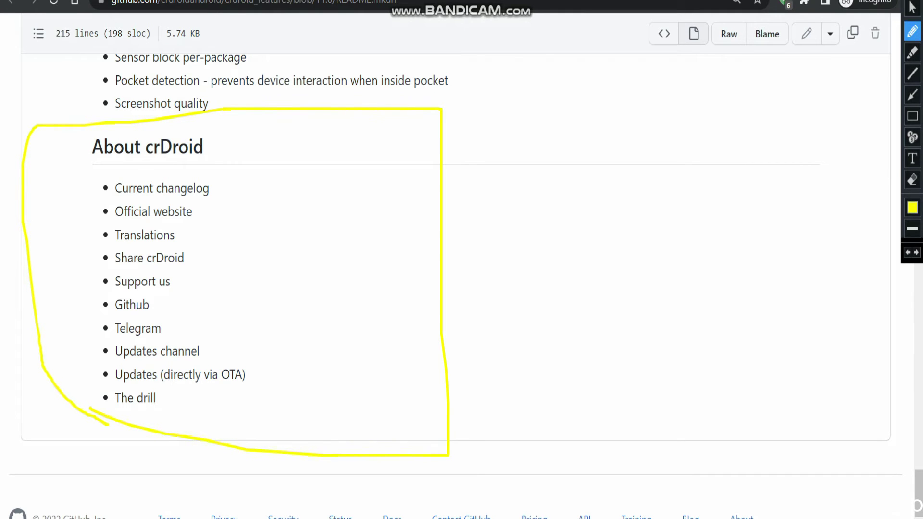
{"action": "key", "text": "ctrl+alt+d"}
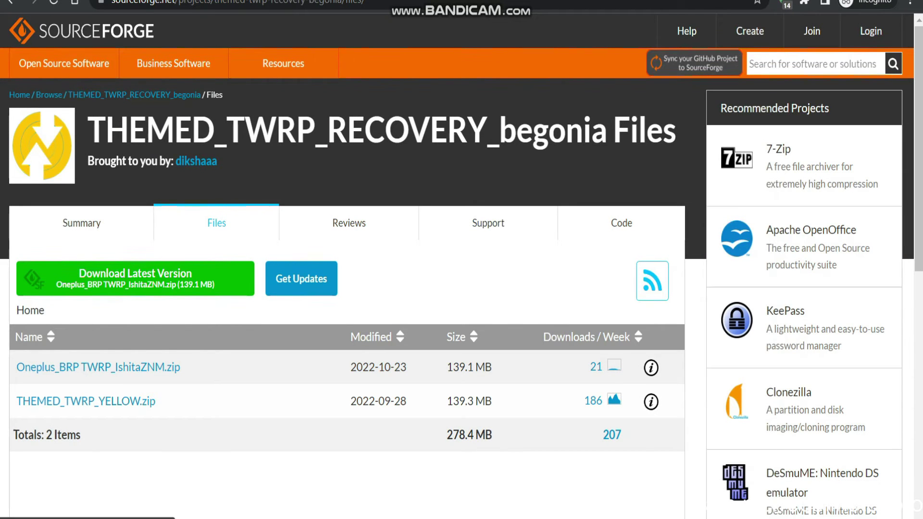
Step: Circle the THEMED_TWRP_YELLOW.zip file in the TWRP recovery files
{"action": "key", "text": "ctrl+alt+d"}
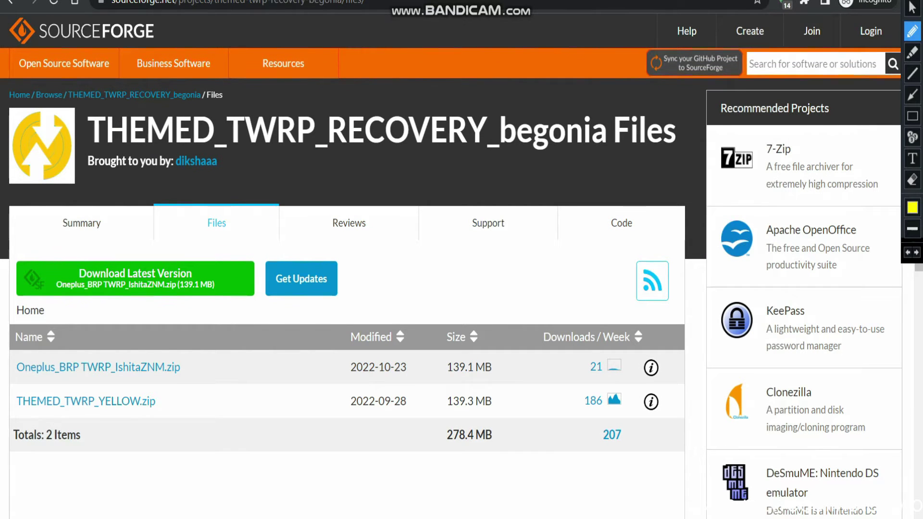
{"action": "mouse_move", "coordinate": [21, 409]}
{"action": "left_mouse_down"}
{"action": "mouse_move", "coordinate": [144, 424]}
{"action": "mouse_move", "coordinate": [171, 397]}
{"action": "mouse_move", "coordinate": [46, 377]}
{"action": "mouse_move", "coordinate": [6, 414]}
{"action": "mouse_move", "coordinate": [33, 415]}
{"action": "left_mouse_up"}
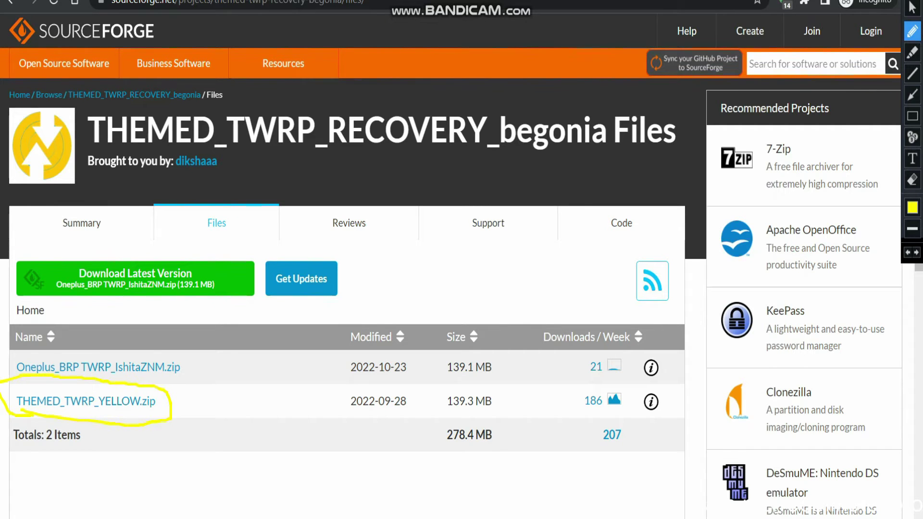
{"action": "key", "text": "Escape"}
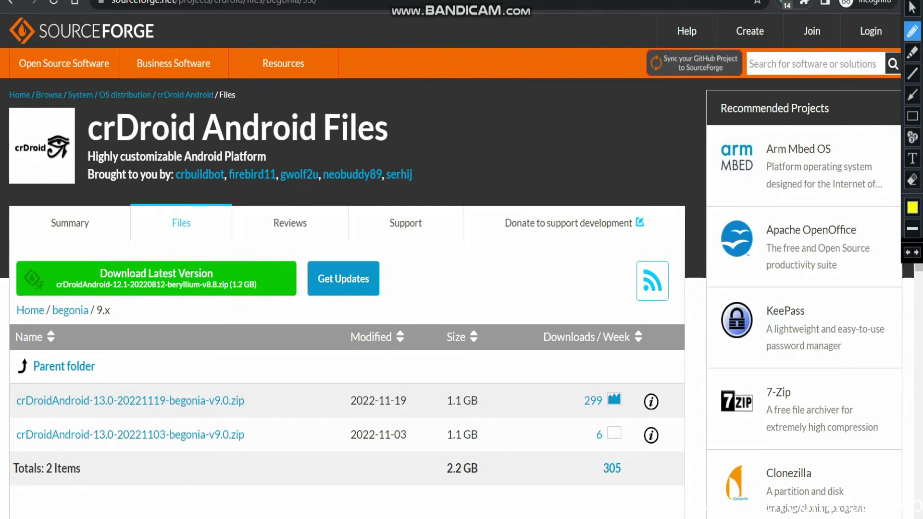
Step: Circle the page address and the crDroidAndroid-13.0-20221119-begonia-v9.0.zip build
{"action": "mouse_move", "coordinate": [134, 23]}
{"action": "left_mouse_down"}
{"action": "mouse_move", "coordinate": [387, 19]}
{"action": "mouse_move", "coordinate": [145, 0]}
{"action": "mouse_move", "coordinate": [182, 22]}
{"action": "left_mouse_up"}
{"action": "mouse_move", "coordinate": [21, 418]}
{"action": "left_mouse_down"}
{"action": "mouse_move", "coordinate": [226, 411]}
{"action": "mouse_move", "coordinate": [173, 386]}
{"action": "mouse_move", "coordinate": [9, 383]}
{"action": "mouse_move", "coordinate": [22, 417]}
{"action": "left_mouse_up"}
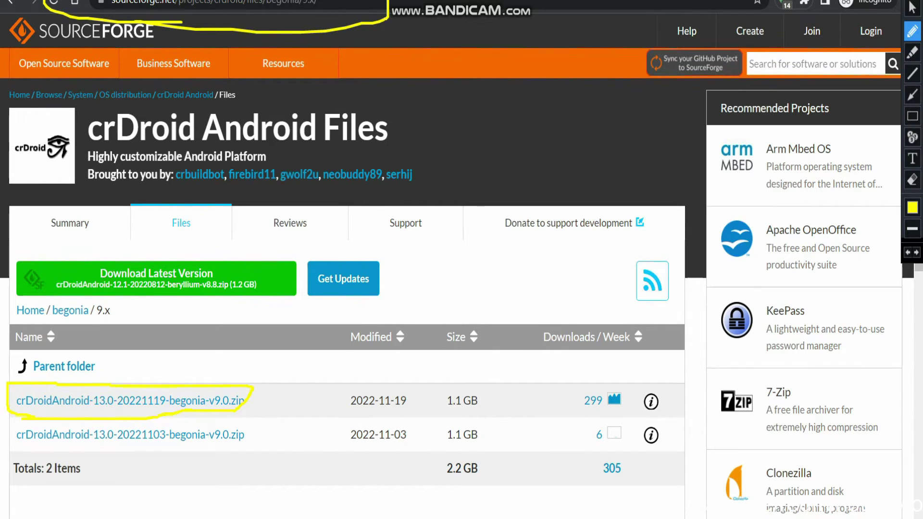
{"action": "left_click_drag", "start_coordinate": [244, 406], "coordinate": [397, 311]}
{"action": "key", "text": "Escape"}
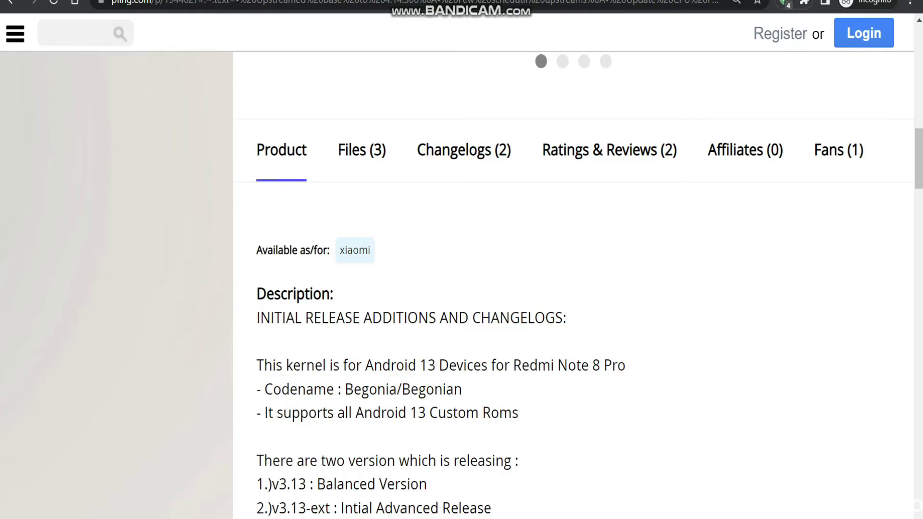
{"action": "scroll", "coordinate": [461, 260], "scroll_direction": "up", "scroll_amount": 6}
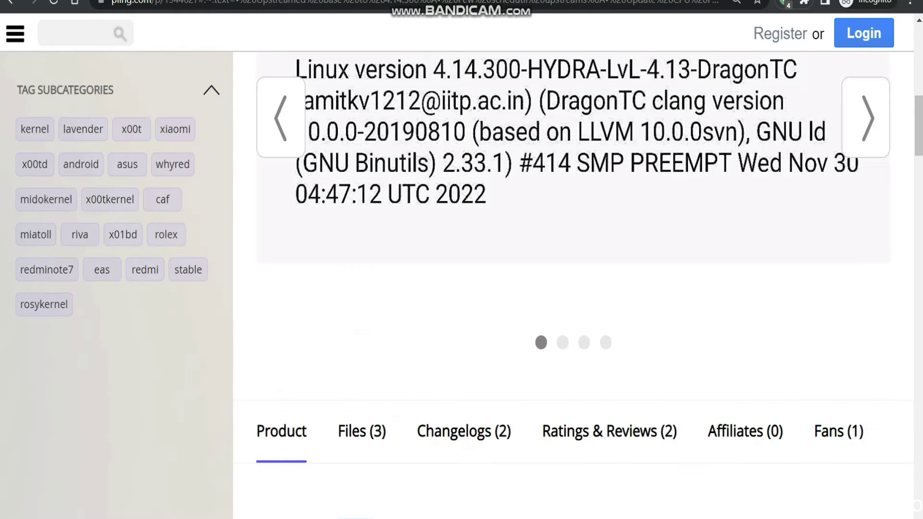
{"action": "scroll", "coordinate": [461, 260], "scroll_direction": "up", "scroll_amount": 10}
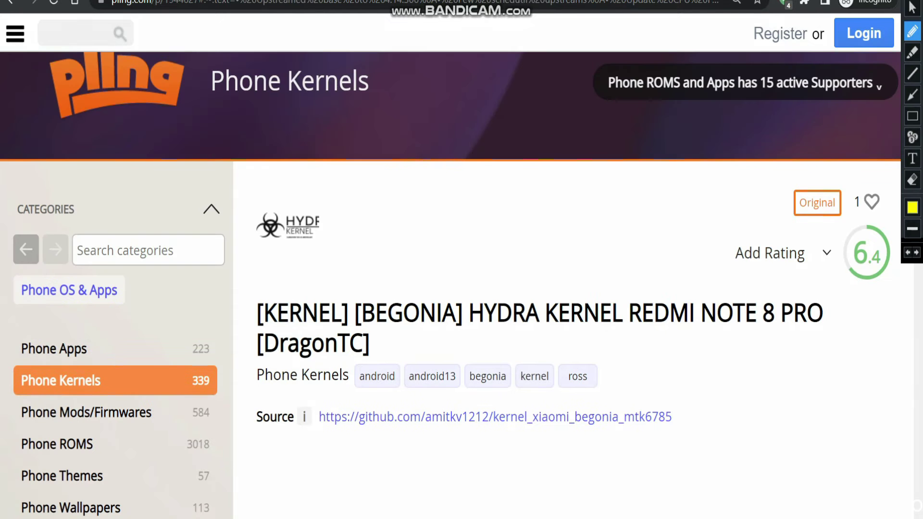
{"action": "mouse_move", "coordinate": [178, 35]}
{"action": "left_mouse_down"}
{"action": "mouse_move", "coordinate": [764, 1]}
{"action": "mouse_move", "coordinate": [0, 20]}
{"action": "left_mouse_up"}
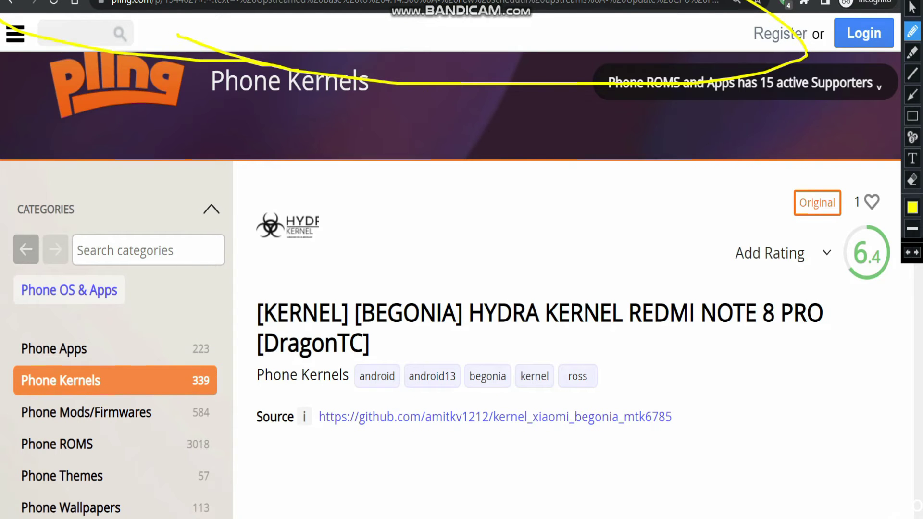
{"action": "left_click_drag", "start_coordinate": [405, 340], "coordinate": [839, 340]}
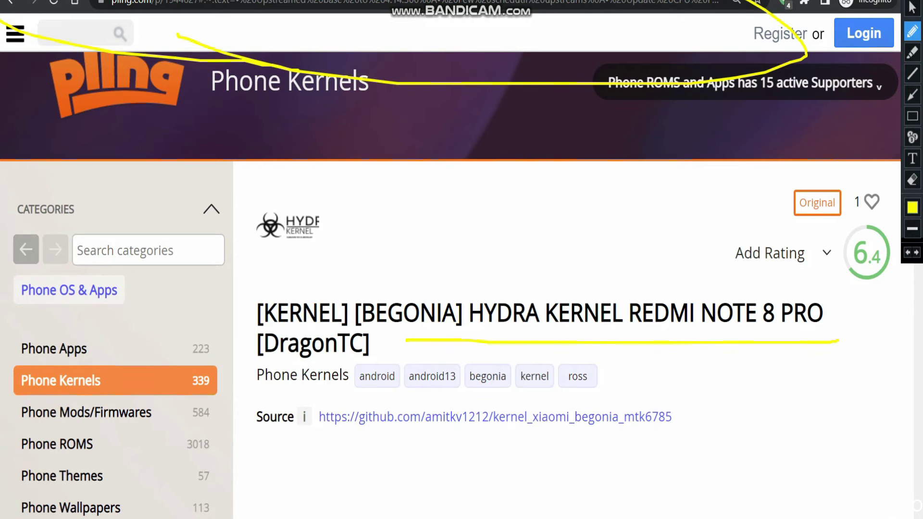
{"action": "left_click_drag", "start_coordinate": [265, 359], "coordinate": [369, 359]}
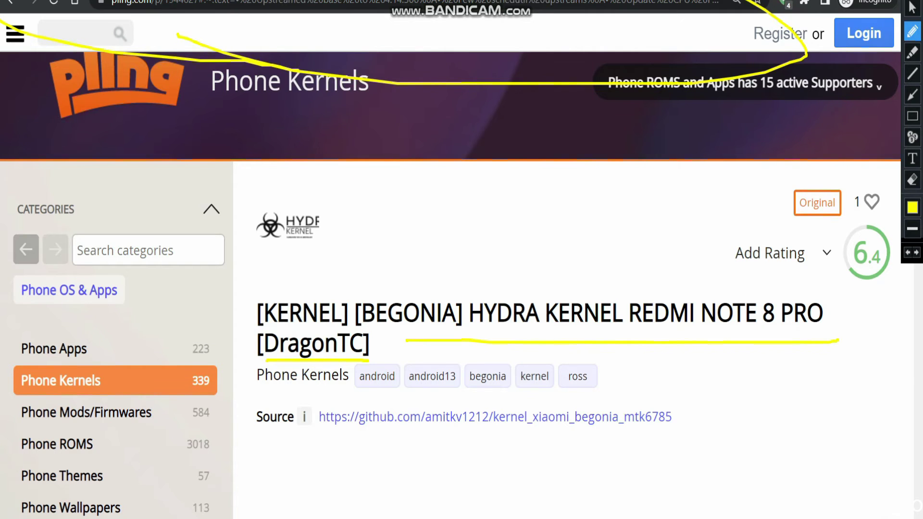
{"action": "key", "text": "Escape"}
{"action": "scroll", "coordinate": [457, 283], "scroll_direction": "down", "scroll_amount": 4}
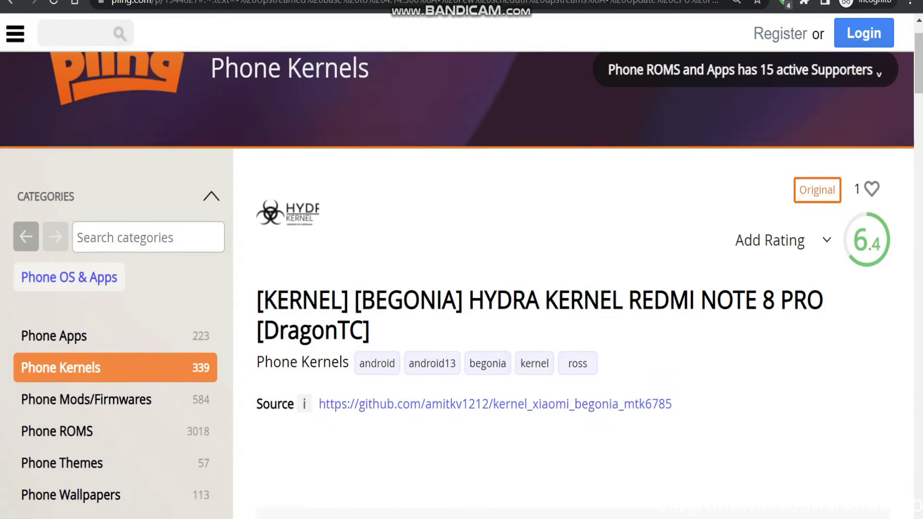
{"action": "scroll", "coordinate": [572, 284], "scroll_direction": "down", "scroll_amount": 3}
{"action": "key", "text": "ctrl+alt+d"}
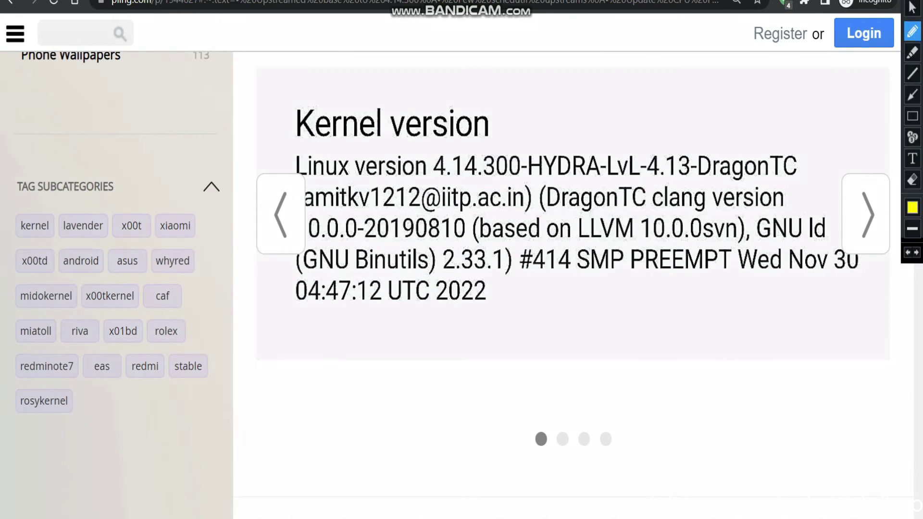
{"action": "mouse_move", "coordinate": [320, 329]}
{"action": "left_mouse_down"}
{"action": "mouse_move", "coordinate": [839, 335]}
{"action": "mouse_move", "coordinate": [522, 91]}
{"action": "mouse_move", "coordinate": [289, 287]}
{"action": "mouse_move", "coordinate": [328, 331]}
{"action": "left_mouse_up"}
{"action": "key", "text": "Escape"}
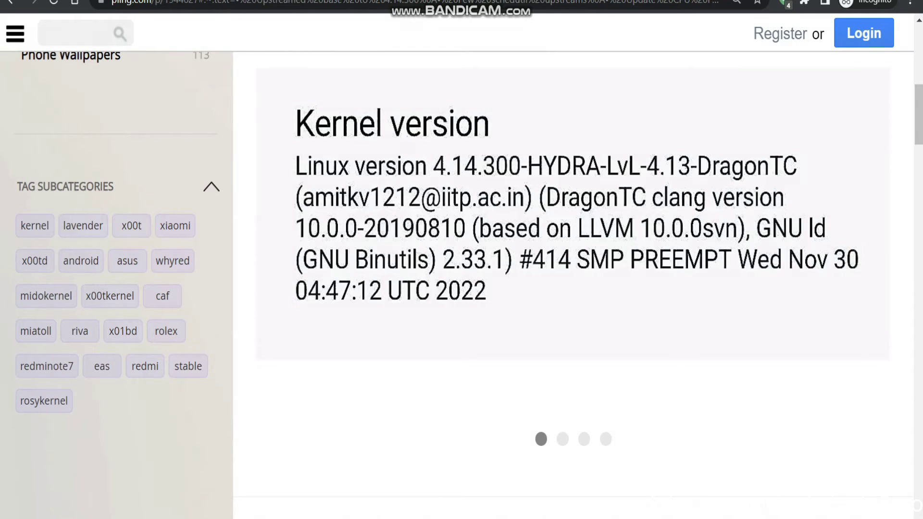
{"action": "scroll", "coordinate": [577, 283], "scroll_direction": "up", "scroll_amount": 3}
Step: Circle the Redmi Note 8 Pro 321225 benchmark score on the HYDRA kernel page
{"action": "scroll", "coordinate": [577, 284], "scroll_direction": "down", "scroll_amount": 2}
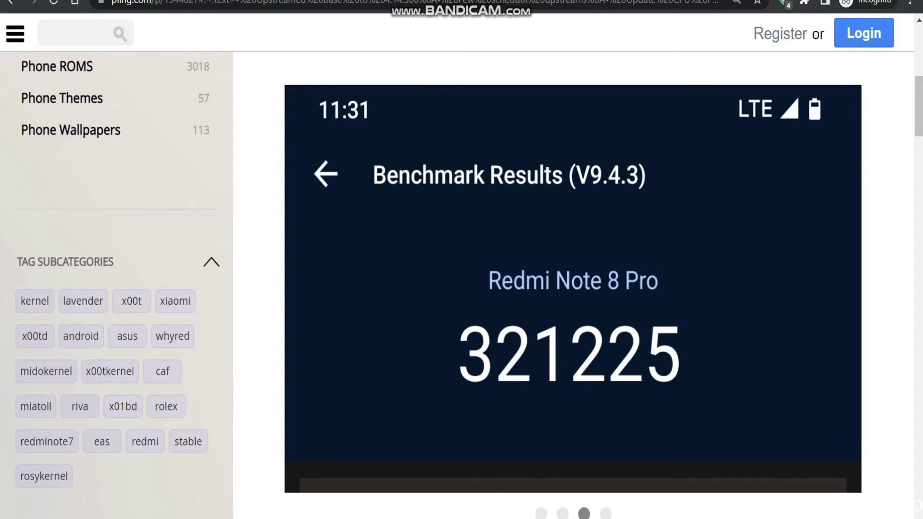
{"action": "key", "text": "ctrl+alt+d"}
{"action": "mouse_move", "coordinate": [435, 399]}
{"action": "left_mouse_down"}
{"action": "mouse_move", "coordinate": [754, 174]}
{"action": "mouse_move", "coordinate": [421, 302]}
{"action": "mouse_move", "coordinate": [412, 392]}
{"action": "mouse_move", "coordinate": [439, 399]}
{"action": "left_mouse_up"}
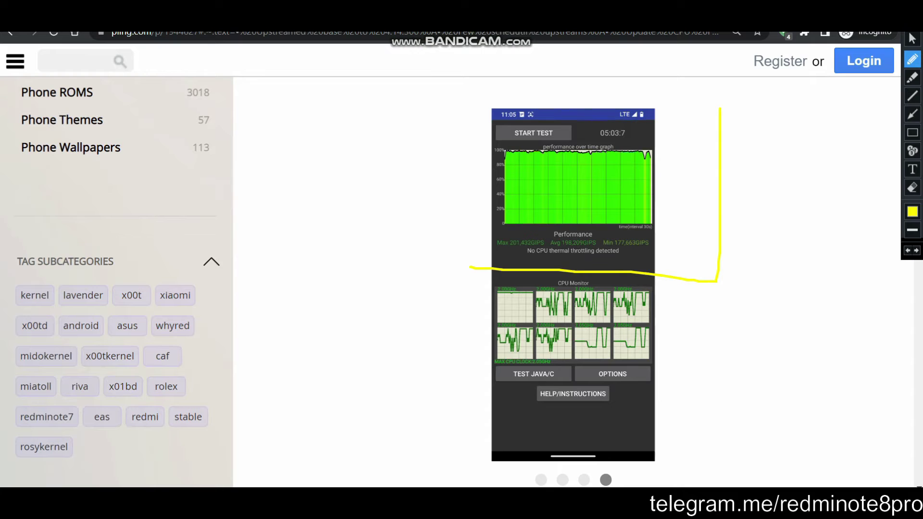
{"action": "left_click_drag", "start_coordinate": [720, 109], "coordinate": [421, 87]}
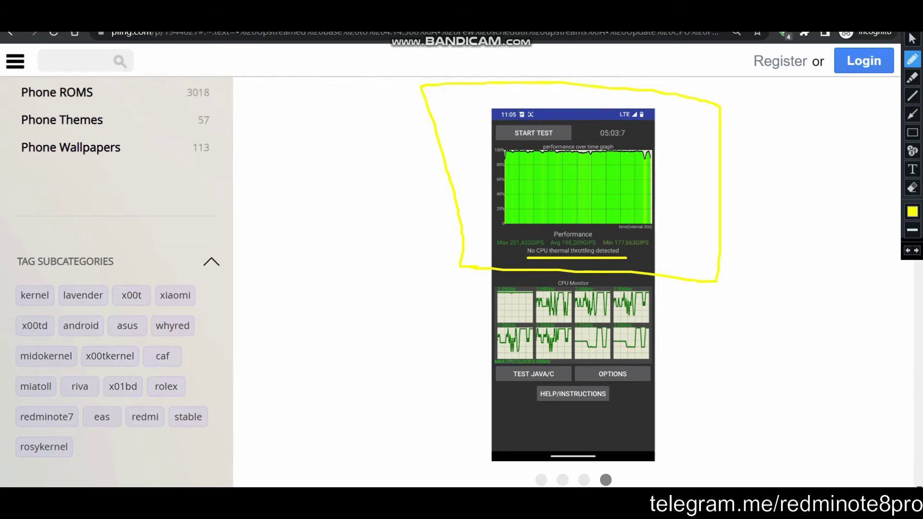
Step: Scroll down and mark the tags, Product and Files (3) sections
{"action": "scroll", "coordinate": [572, 260], "scroll_direction": "down", "scroll_amount": 4}
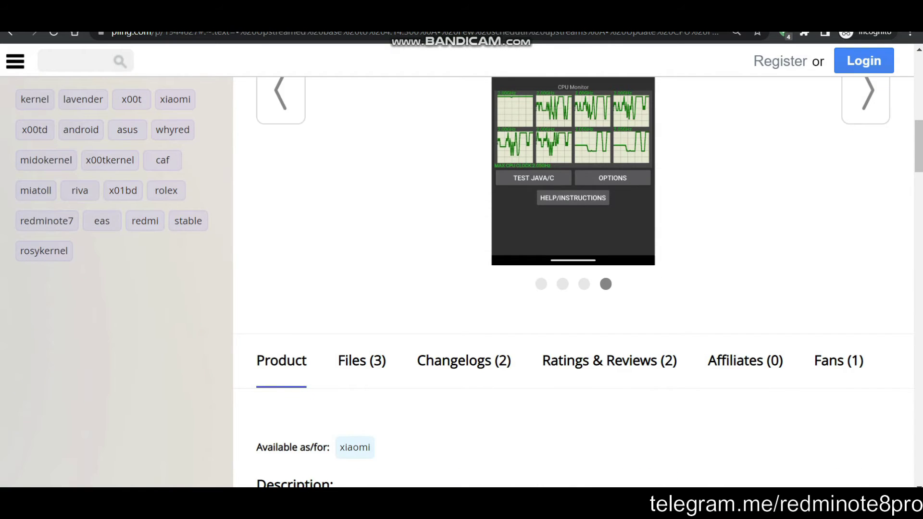
{"action": "scroll", "coordinate": [572, 259], "scroll_direction": "down", "scroll_amount": 3}
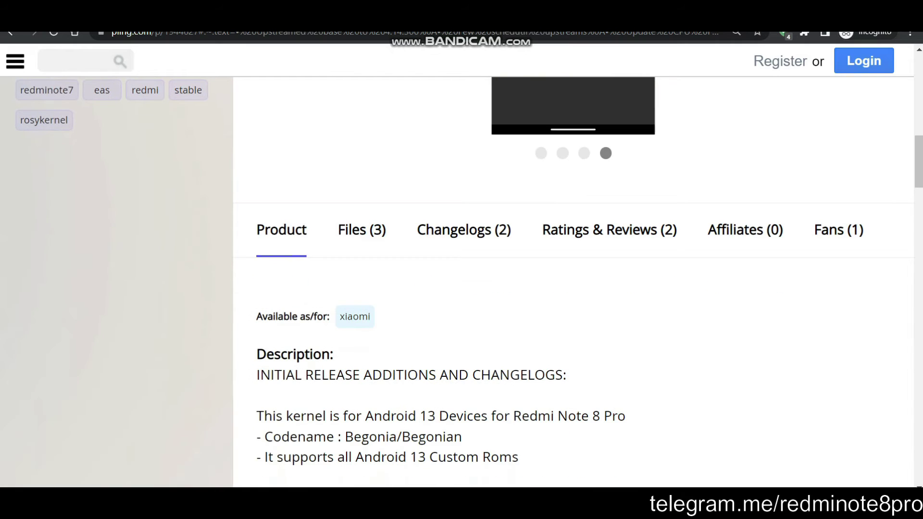
{"action": "key", "text": "ctrl+alt+d"}
{"action": "left_click_drag", "start_coordinate": [84, 102], "coordinate": [647, 32]}
{"action": "left_click_drag", "start_coordinate": [339, 202], "coordinate": [445, 219]}
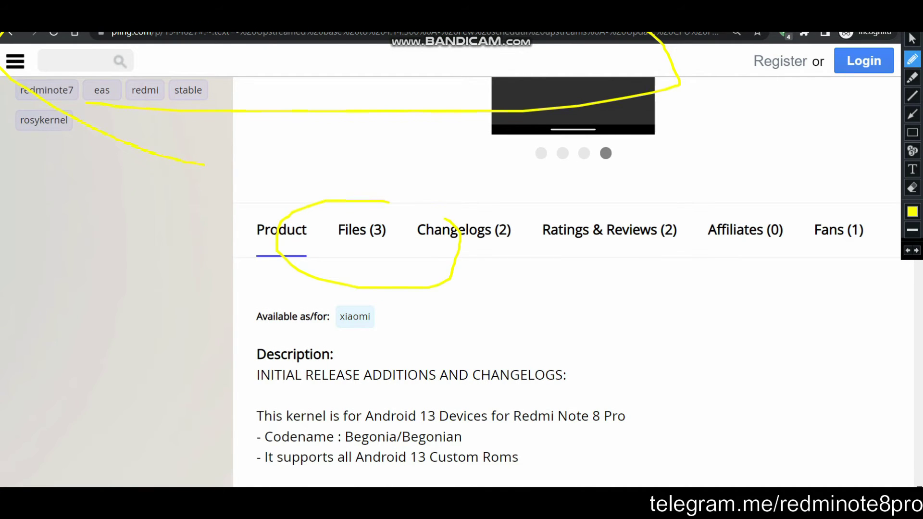
{"action": "key", "text": "Escape"}
Step: Show the HYDRA kernel's files list and underline the first file, version 4.13
{"action": "left_click", "coordinate": [362, 229]}
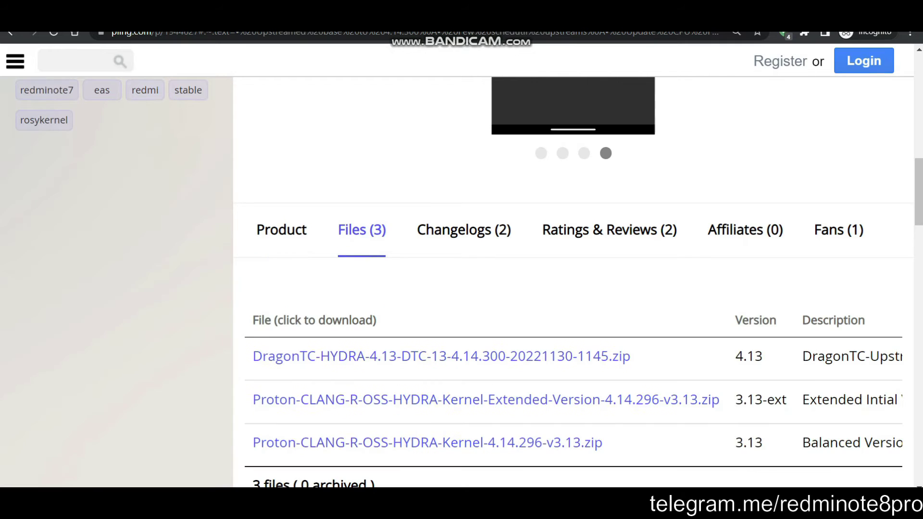
{"action": "scroll", "coordinate": [362, 235], "scroll_direction": "down", "scroll_amount": 1}
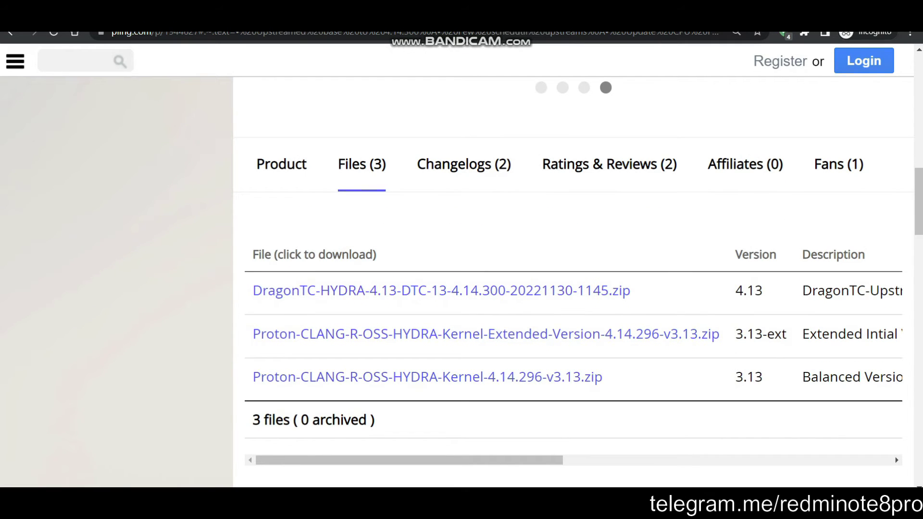
{"action": "key", "text": "ctrl+shift+p"}
{"action": "left_click_drag", "start_coordinate": [241, 311], "coordinate": [663, 306]}
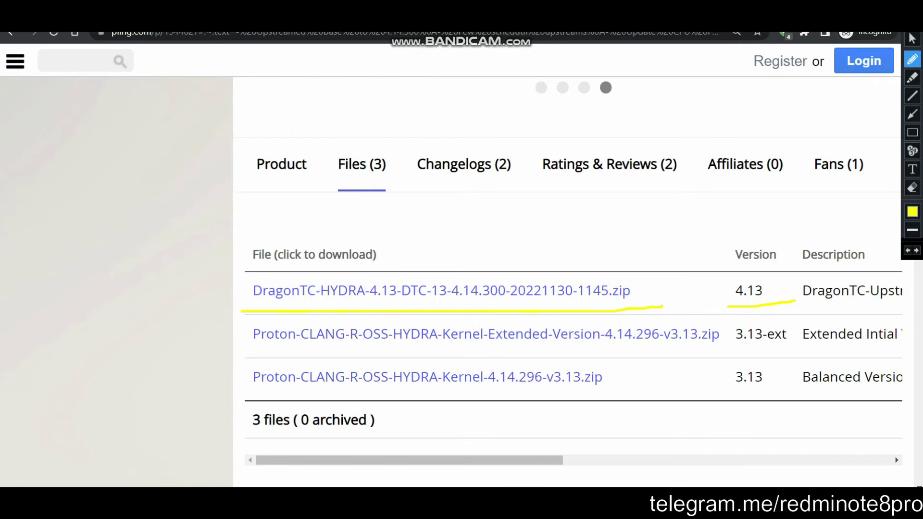
{"action": "key", "text": "ctrl+shift+p"}
Step: Request the DragonTC-HYDRA-4.13 zip and start its 14.94 MB download
{"action": "left_click", "coordinate": [442, 291]}
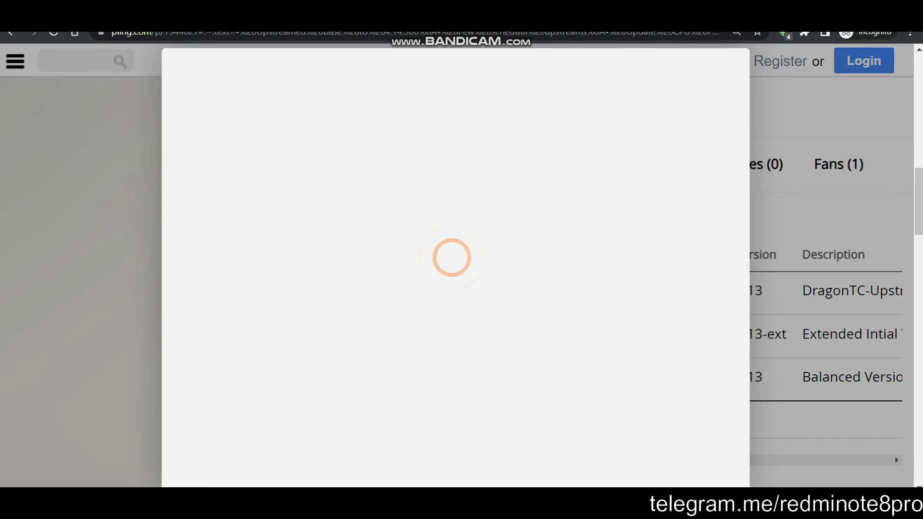
{"action": "key", "text": "ctrl+alt+d"}
{"action": "left_click_drag", "start_coordinate": [542, 212], "coordinate": [596, 308]}
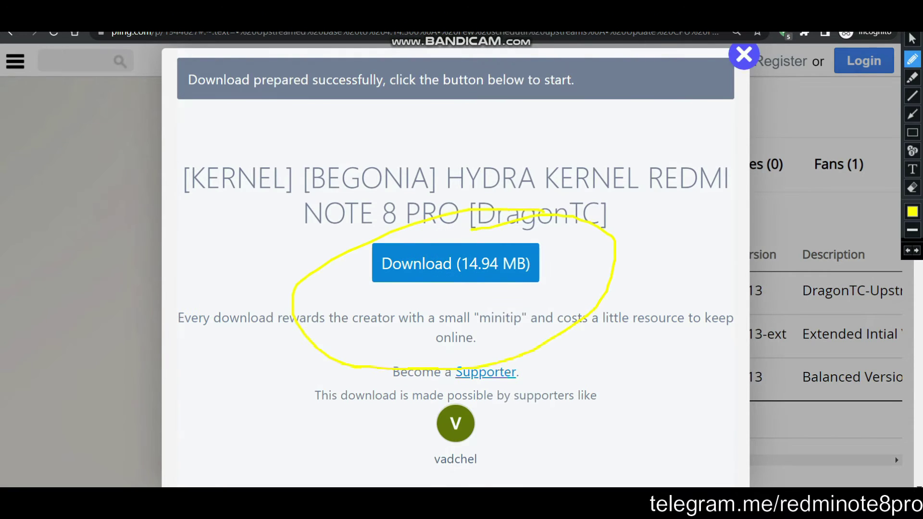
{"action": "key", "text": "ctrl+shift+p"}
{"action": "left_click", "coordinate": [455, 262]}
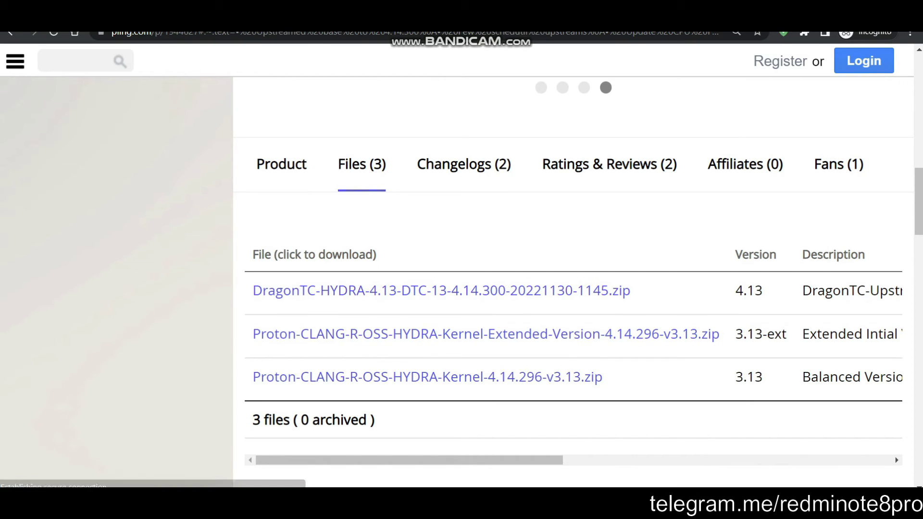
Step: Return to the Product tab, scroll to Last changelog, and circle item 3, DragonTC Upstreamed
{"action": "scroll", "coordinate": [459, 197], "scroll_direction": "up", "scroll_amount": 3}
{"action": "scroll", "coordinate": [459, 196], "scroll_direction": "down", "scroll_amount": 2}
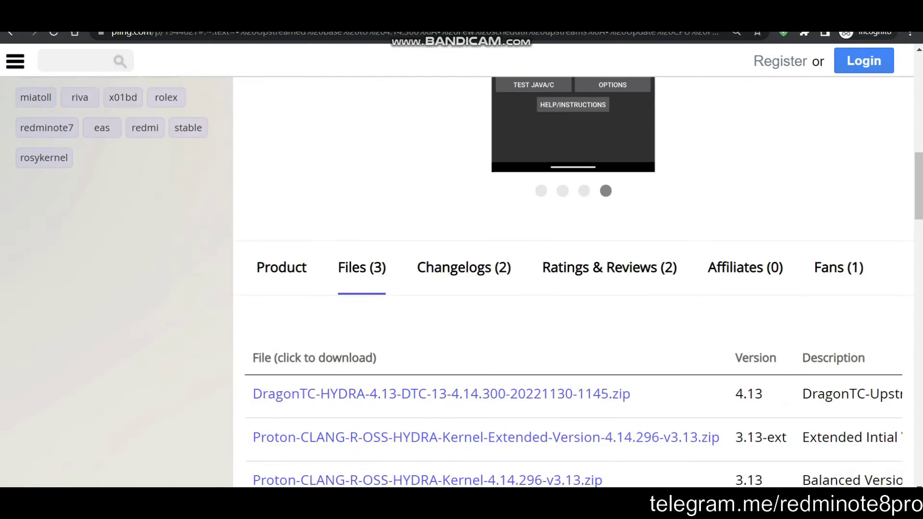
{"action": "left_click", "coordinate": [281, 230]}
{"action": "scroll", "coordinate": [839, 99], "scroll_direction": "down", "scroll_amount": 3}
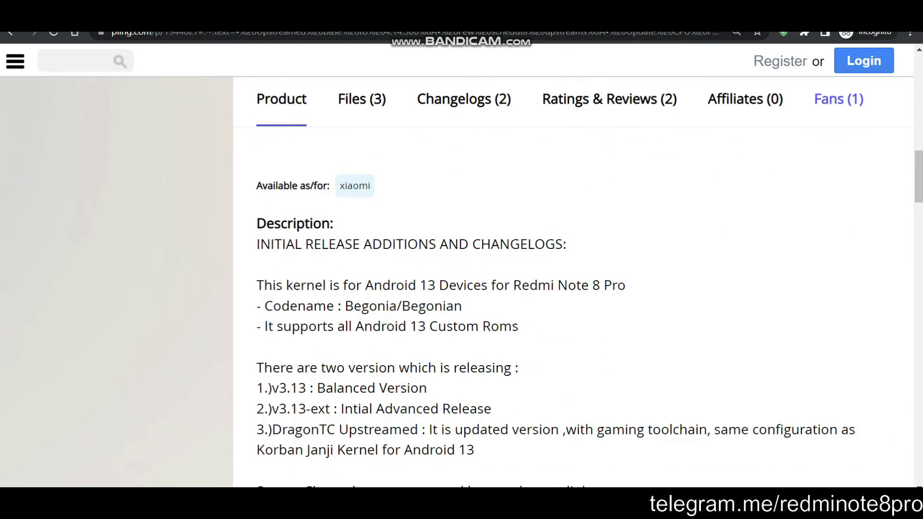
{"action": "scroll", "coordinate": [583, 285], "scroll_direction": "down", "scroll_amount": 4}
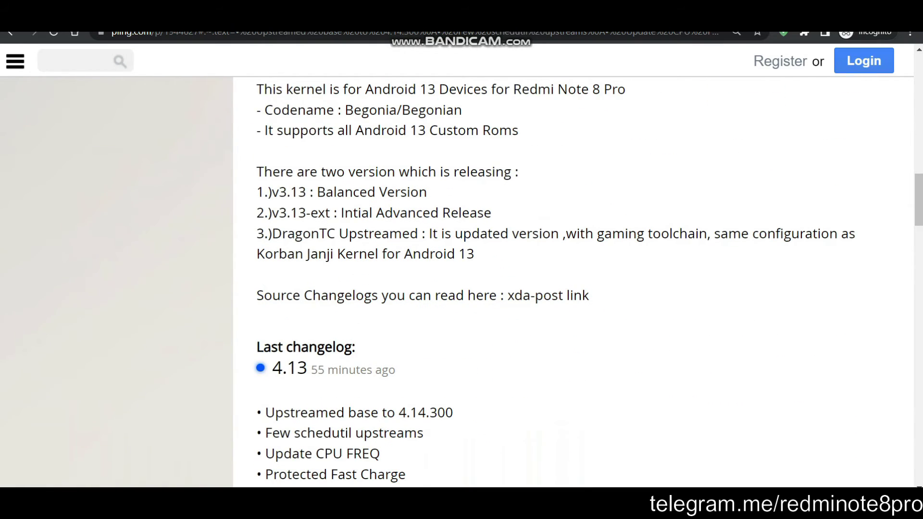
{"action": "left_click_drag", "start_coordinate": [257, 266], "coordinate": [487, 246]}
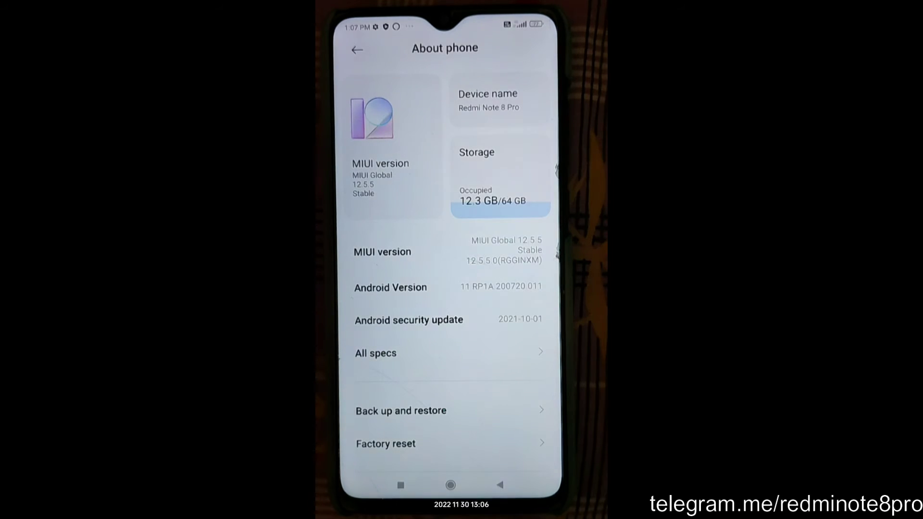
Step: Go back to the main Settings list and open About phone
{"action": "scroll", "coordinate": [485, 219], "scroll_direction": "up", "scroll_amount": 3}
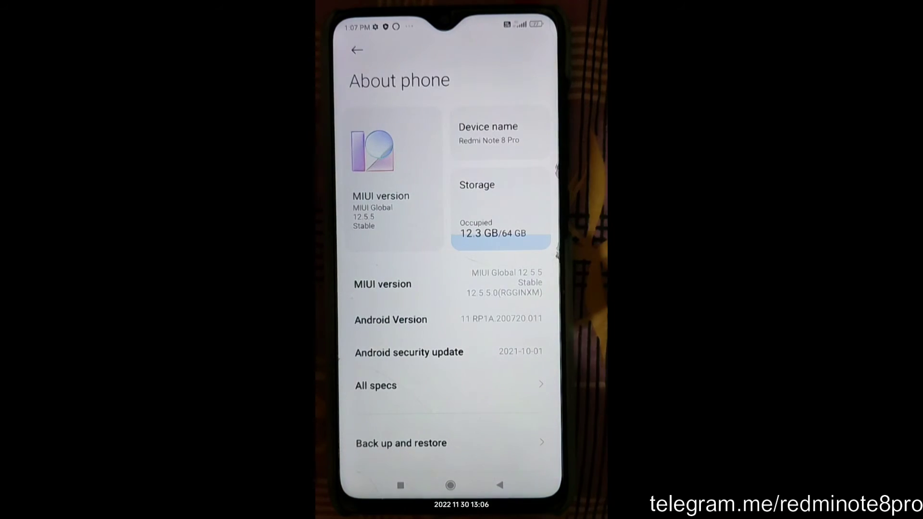
{"action": "left_click_drag", "start_coordinate": [538, 29], "coordinate": [543, 144]}
{"action": "left_click", "coordinate": [357, 50]}
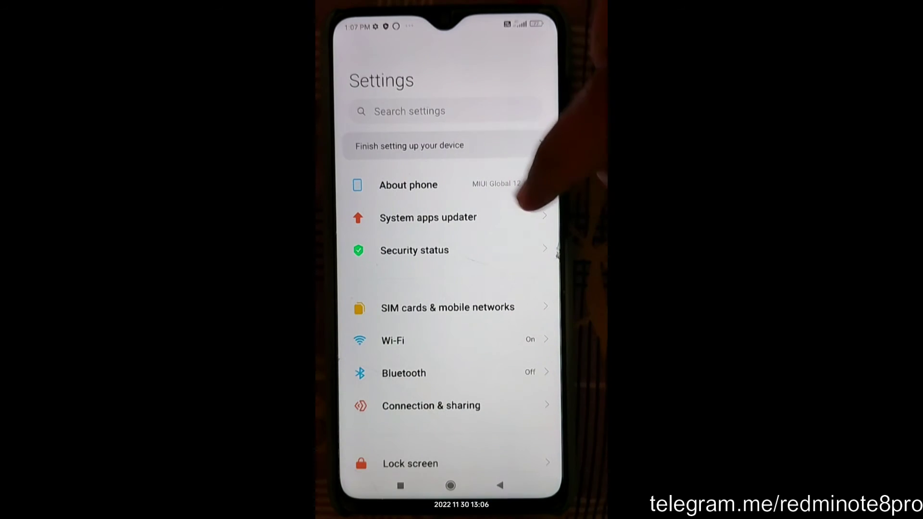
{"action": "left_click", "coordinate": [510, 184]}
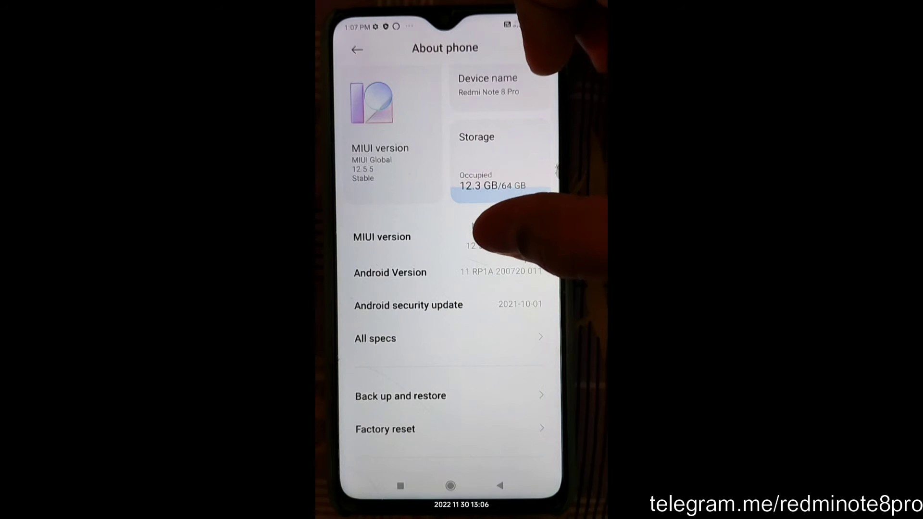
Step: Tap MIUI version until 'You are now a developer!' appears, then return to Settings
{"action": "left_click", "coordinate": [485, 235]}
{"action": "left_click", "coordinate": [485, 236]}
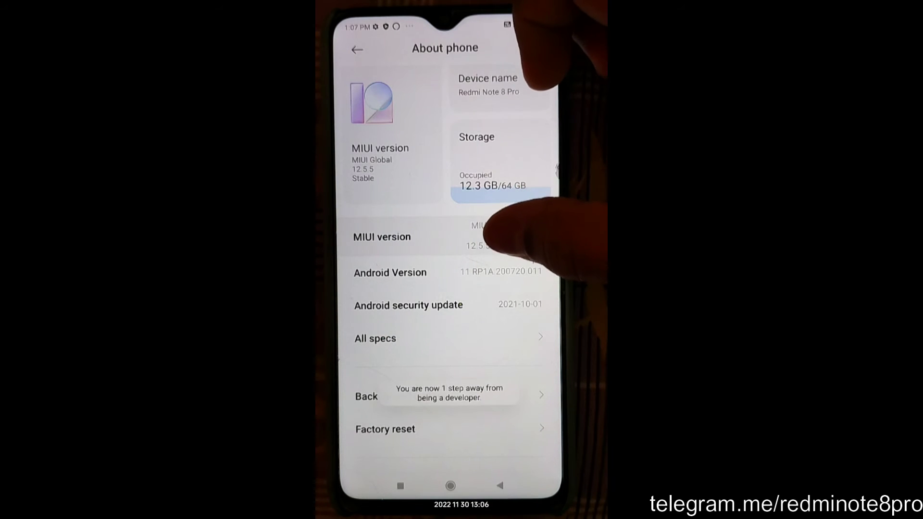
{"action": "left_click", "coordinate": [485, 235]}
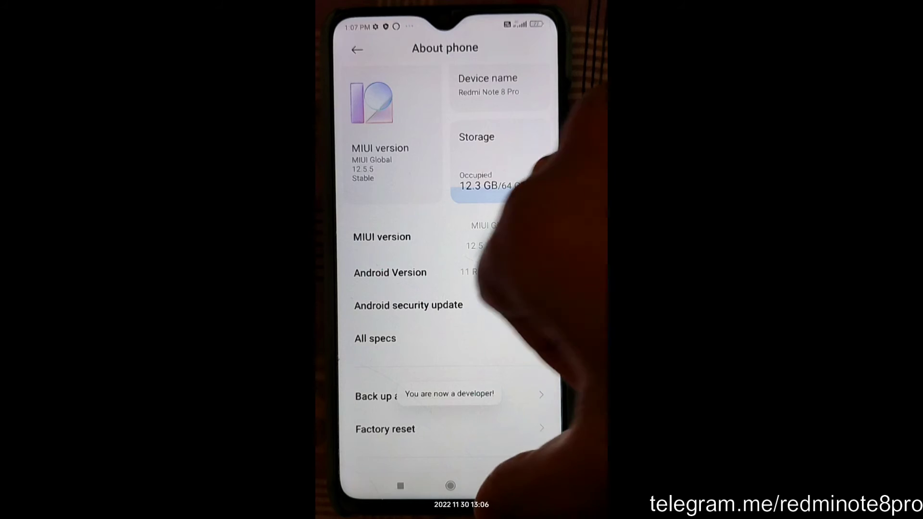
{"action": "left_click", "coordinate": [499, 485]}
{"action": "scroll", "coordinate": [488, 236], "scroll_direction": "down", "scroll_amount": 10}
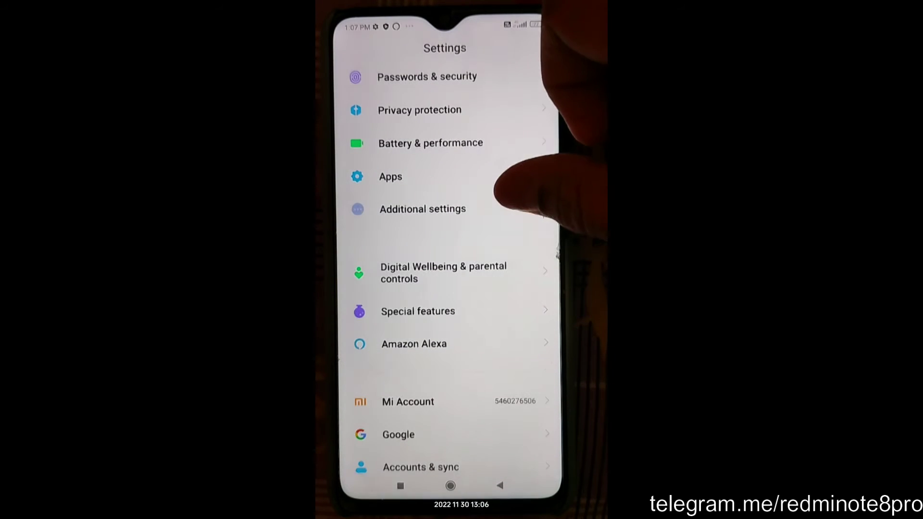
Step: Open Additional settings > Developer options and check the Mi Unlock bootloader status
{"action": "left_click", "coordinate": [499, 208]}
{"action": "scroll", "coordinate": [480, 240], "scroll_direction": "down", "scroll_amount": 5}
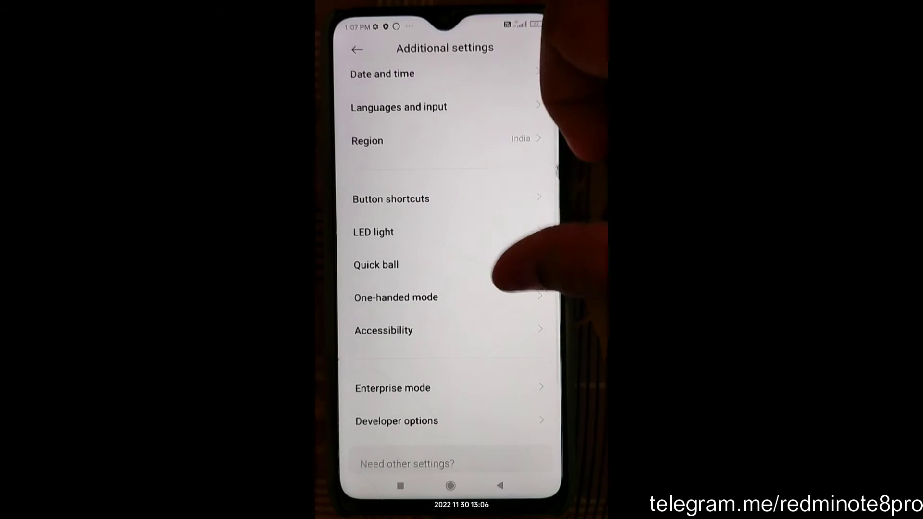
{"action": "left_click", "coordinate": [481, 306]}
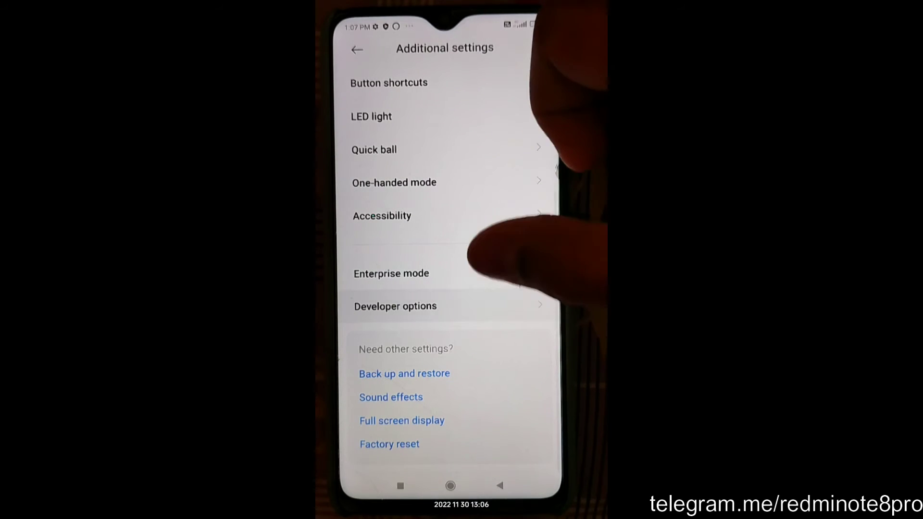
{"action": "scroll", "coordinate": [481, 250], "scroll_direction": "down", "scroll_amount": 3}
{"action": "scroll", "coordinate": [481, 231], "scroll_direction": "down", "scroll_amount": 3}
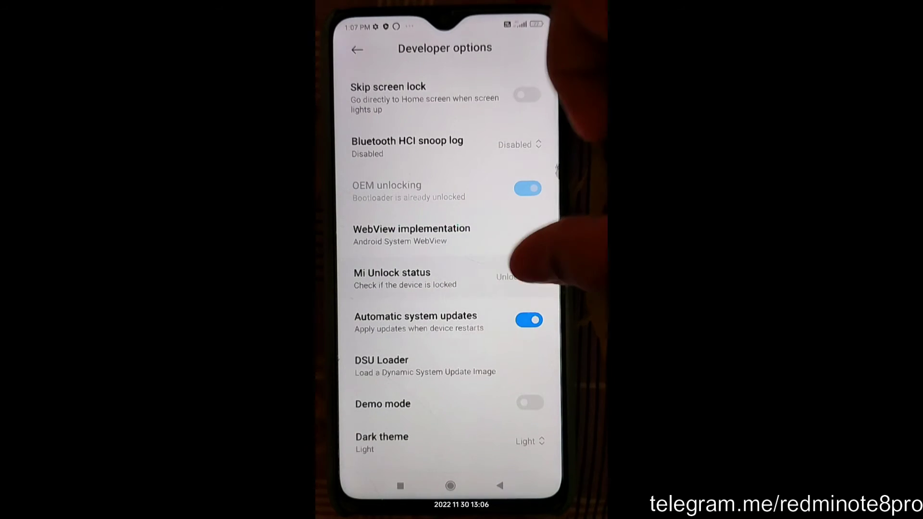
{"action": "left_click", "coordinate": [502, 274]}
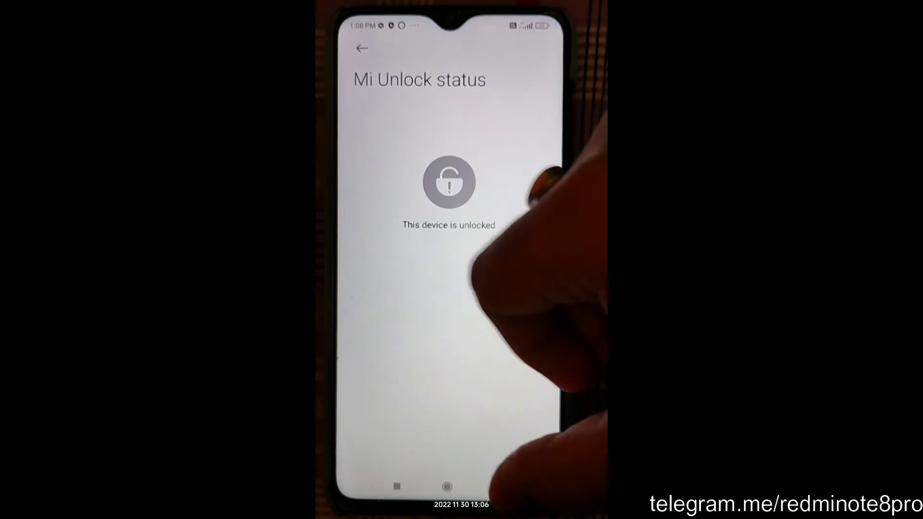
{"action": "left_click", "coordinate": [497, 486]}
Step: Turn on USB debugging, ticking the risk acknowledgement and confirming with OK
{"action": "scroll", "coordinate": [514, 212], "scroll_direction": "down", "scroll_amount": 2}
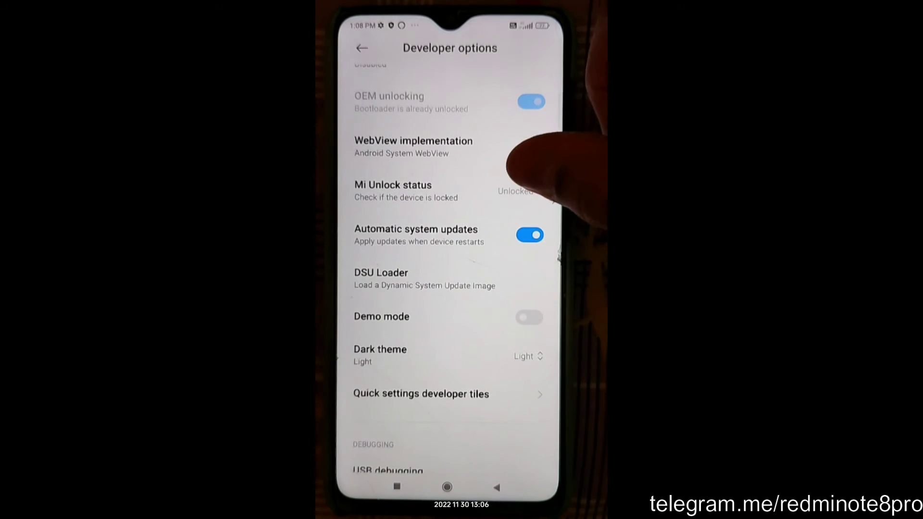
{"action": "scroll", "coordinate": [450, 269], "scroll_direction": "down", "scroll_amount": 5}
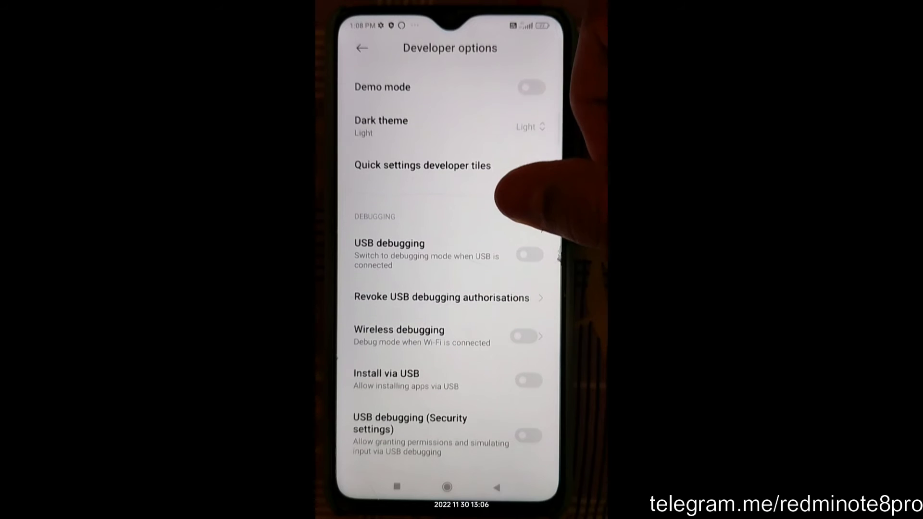
{"action": "scroll", "coordinate": [497, 197], "scroll_direction": "down", "scroll_amount": 1}
{"action": "left_click", "coordinate": [529, 245]}
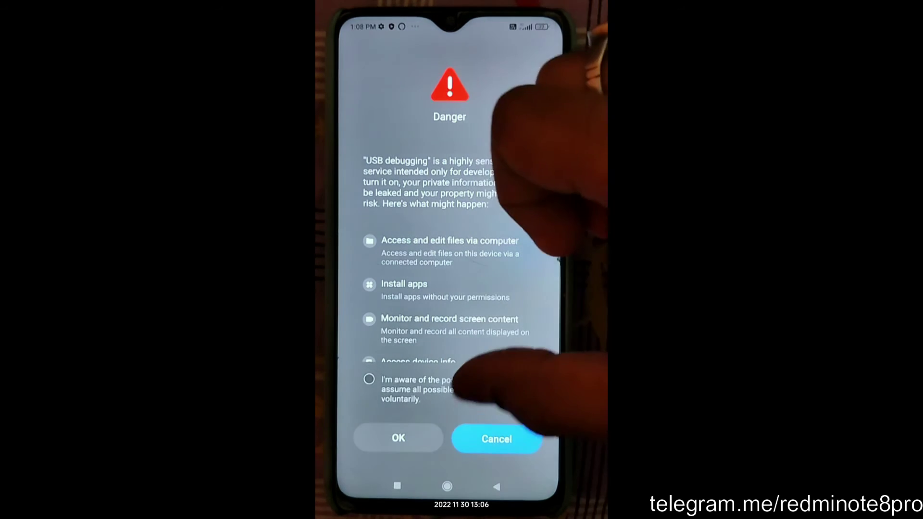
{"action": "left_click", "coordinate": [404, 382]}
{"action": "left_click", "coordinate": [399, 438]}
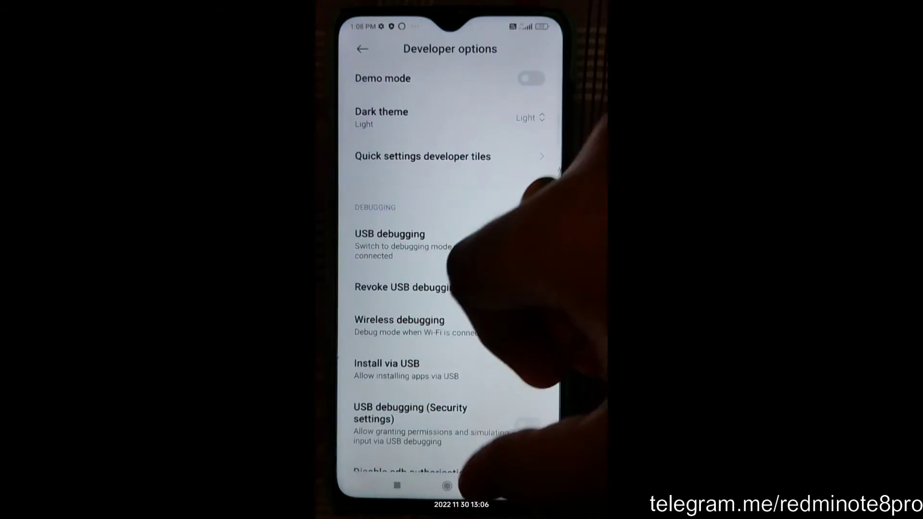
Step: Back out of Settings to the phone's home screen
{"action": "left_click", "coordinate": [496, 487]}
{"action": "left_click", "coordinate": [497, 488]}
{"action": "left_click", "coordinate": [497, 488]}
{"action": "left_click_drag", "start_coordinate": [524, 202], "coordinate": [556, 165]}
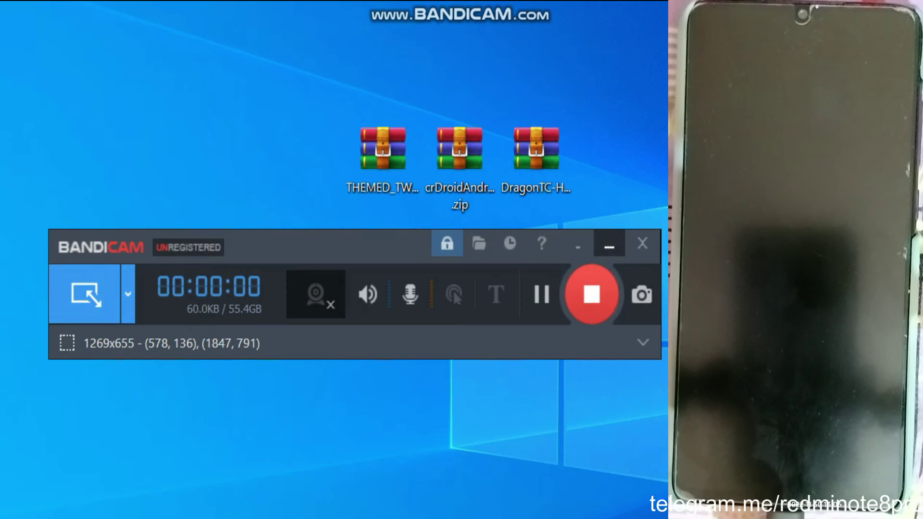
Step: Minimize Bandicam and mark the three archive files on the desktop
{"action": "left_click", "coordinate": [609, 246]}
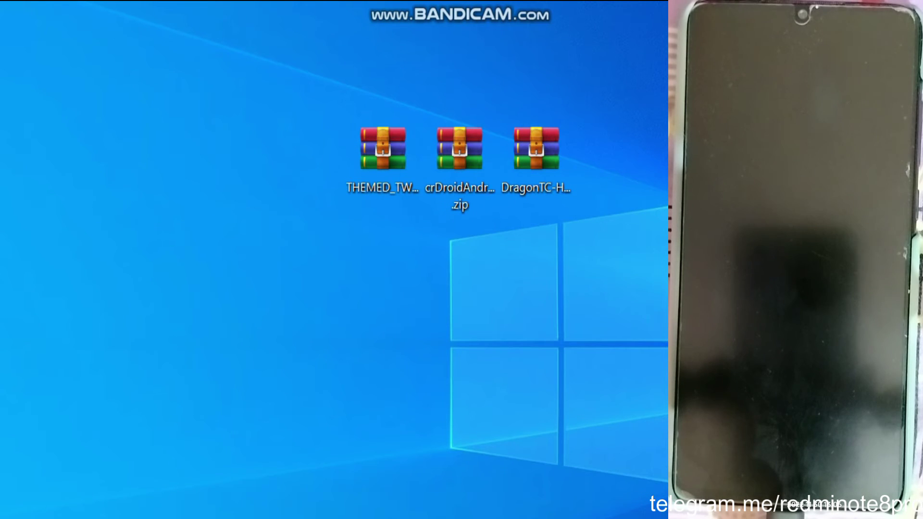
{"action": "mouse_move", "coordinate": [352, 247]}
{"action": "left_mouse_down"}
{"action": "mouse_move", "coordinate": [596, 199]}
{"action": "mouse_move", "coordinate": [309, 122]}
{"action": "mouse_move", "coordinate": [379, 256]}
{"action": "mouse_move", "coordinate": [460, 15]}
{"action": "left_mouse_up"}
{"action": "left_click_drag", "start_coordinate": [450, 109], "coordinate": [580, 41]}
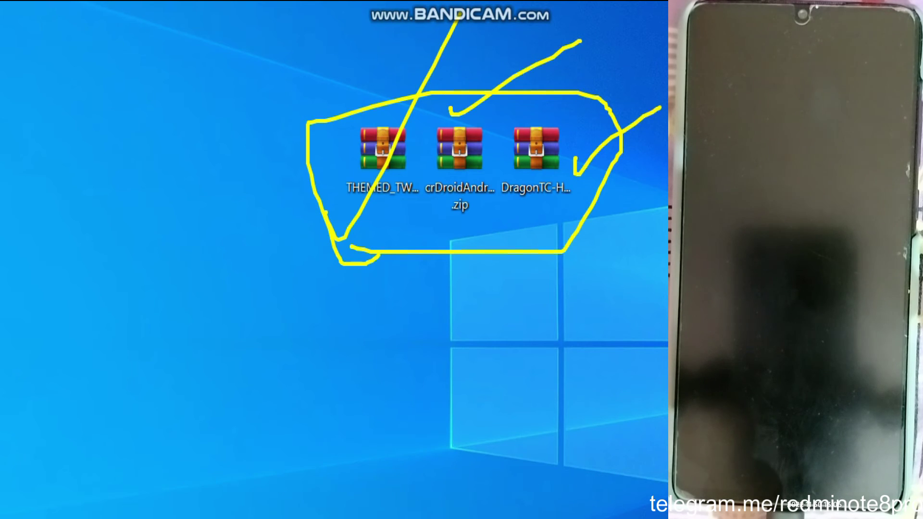
{"action": "key", "text": "Escape"}
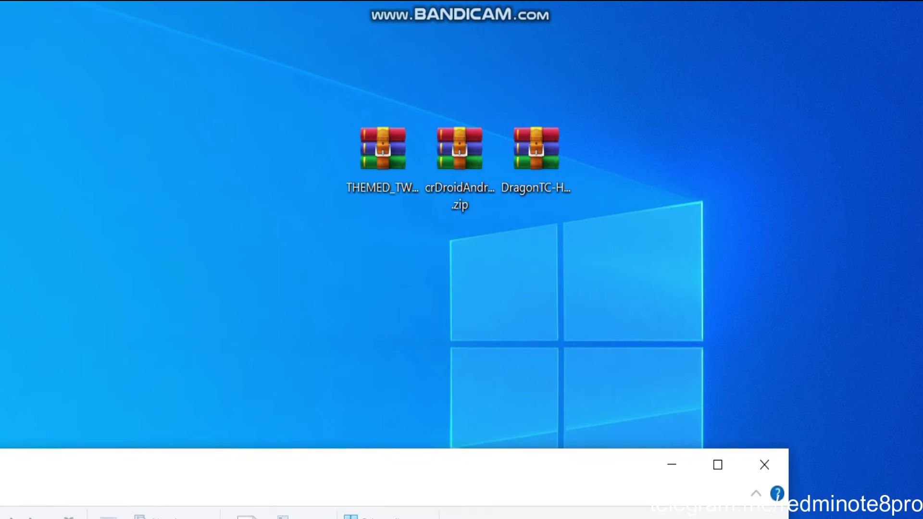
Step: Copy the crDroid and DragonTC zips into the phone's Internal shared storage window
{"action": "left_click_drag", "start_coordinate": [337, 463], "coordinate": [598, 222]}
{"action": "left_click_drag", "start_coordinate": [460, 149], "coordinate": [459, 36]}
{"action": "left_click_drag", "start_coordinate": [601, 130], "coordinate": [457, 43]}
{"action": "left_click_drag", "start_coordinate": [536, 38], "coordinate": [241, 445]}
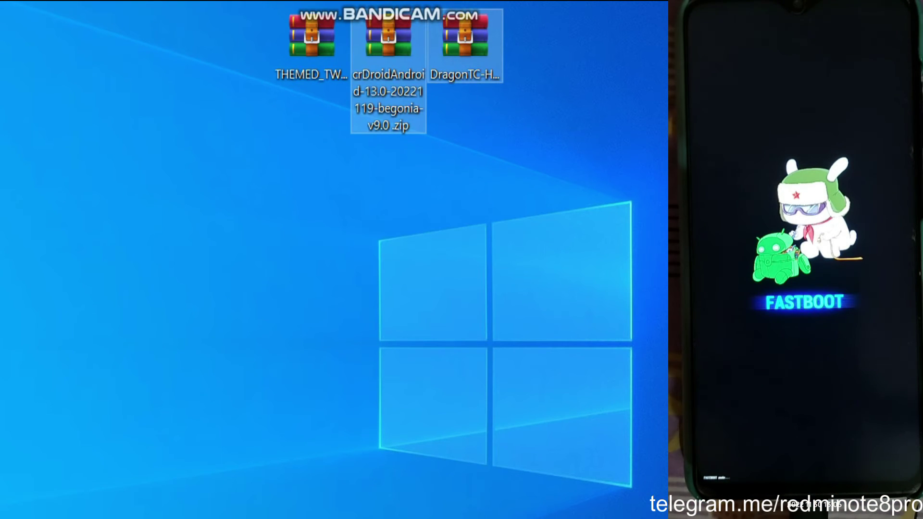
Step: Move the three zip archives one row lower on the desktop
{"action": "left_click", "coordinate": [447, 154]}
{"action": "left_click_drag", "start_coordinate": [167, 47], "coordinate": [462, 139]}
{"action": "left_click_drag", "start_coordinate": [306, 55], "coordinate": [293, 145]}
{"action": "left_click", "coordinate": [254, 192]}
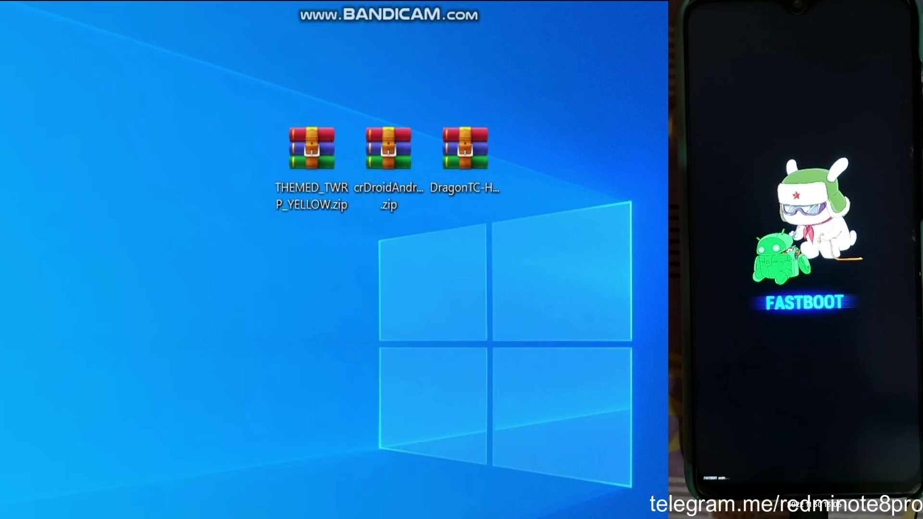
Step: Extract THEMED_TWRP_YELLOW.zip here with WinRAR and open the new THEMED_TWRP_YELLOW folder
{"action": "left_click", "coordinate": [307, 161]}
{"action": "right_click", "coordinate": [294, 167]}
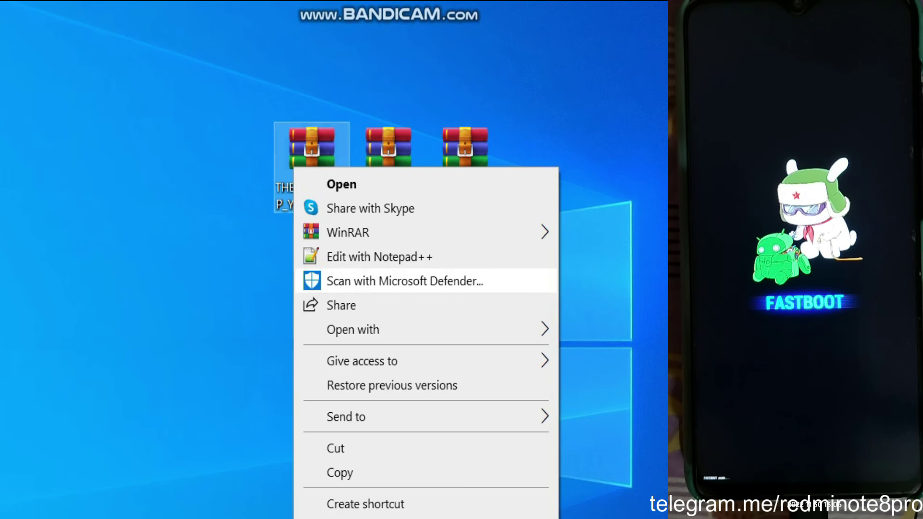
{"action": "mouse_move", "coordinate": [365, 232]}
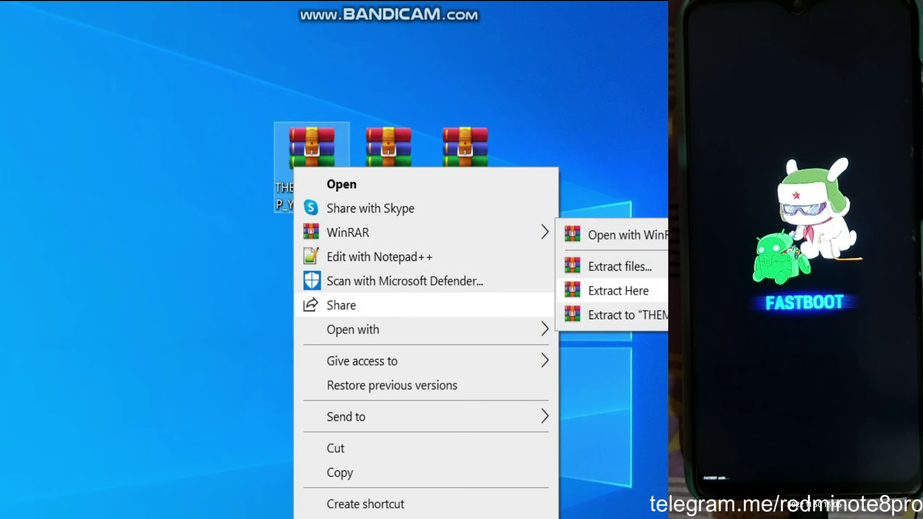
{"action": "left_click", "coordinate": [619, 291]}
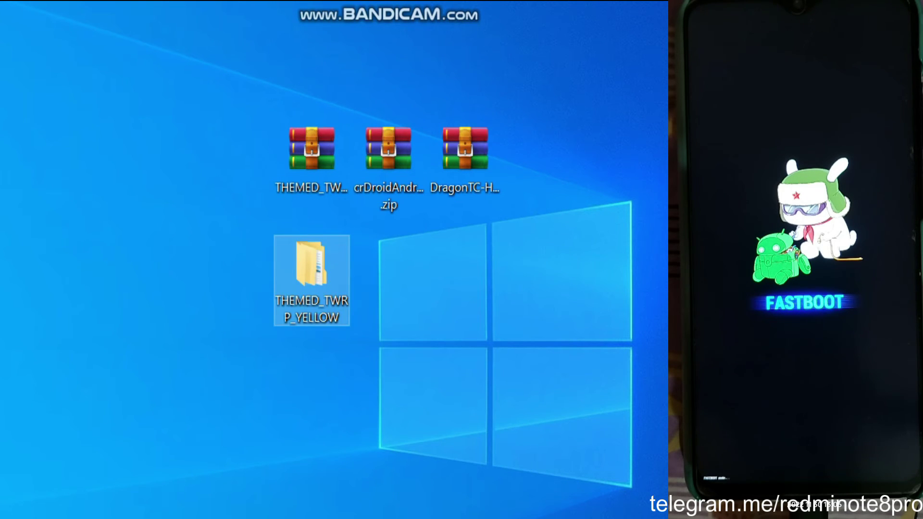
{"action": "left_click", "coordinate": [424, 273]}
{"action": "mouse_move", "coordinate": [425, 275]}
{"action": "left_mouse_down"}
{"action": "mouse_move", "coordinate": [219, 299]}
{"action": "mouse_move", "coordinate": [439, 273]}
{"action": "left_mouse_up"}
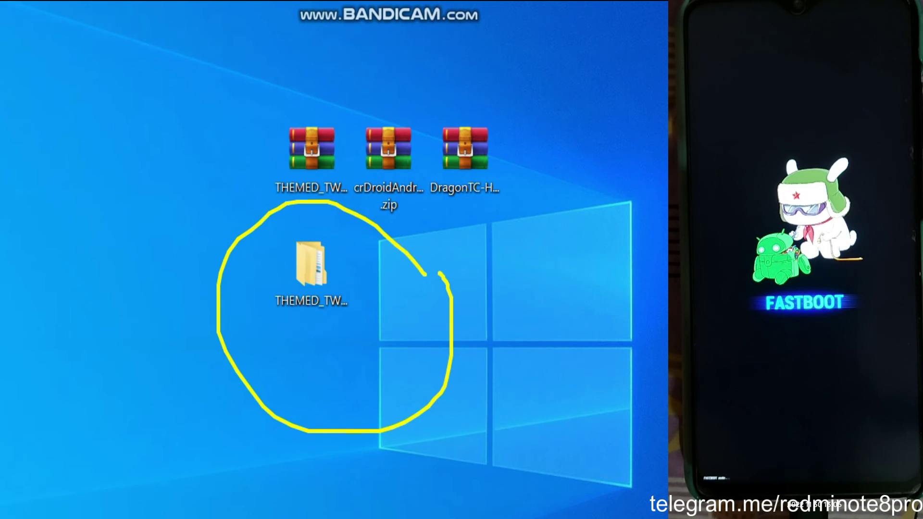
{"action": "double_click", "coordinate": [311, 267]}
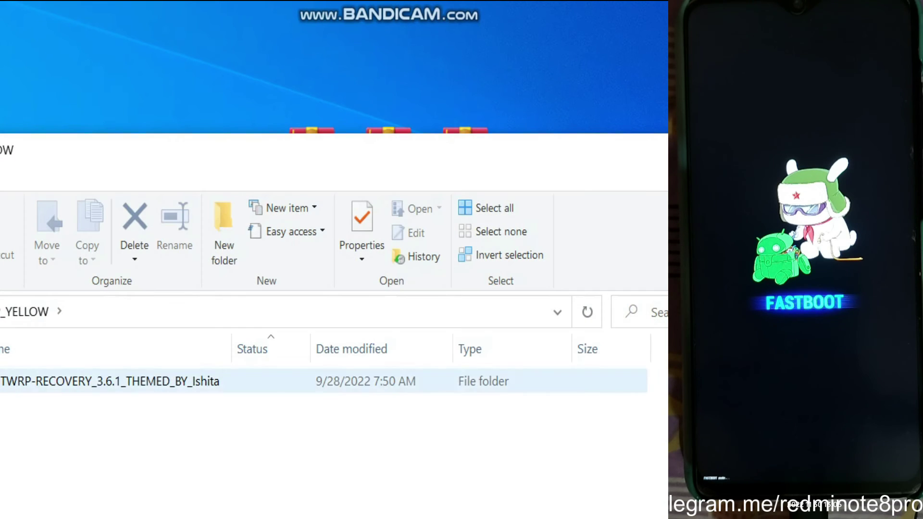
Step: Run 1.FlashBRPMiuiA11Unified.bat from the TWRP-RECOVERY_3.6.1 folder to flash TWRP
{"action": "double_click", "coordinate": [158, 381]}
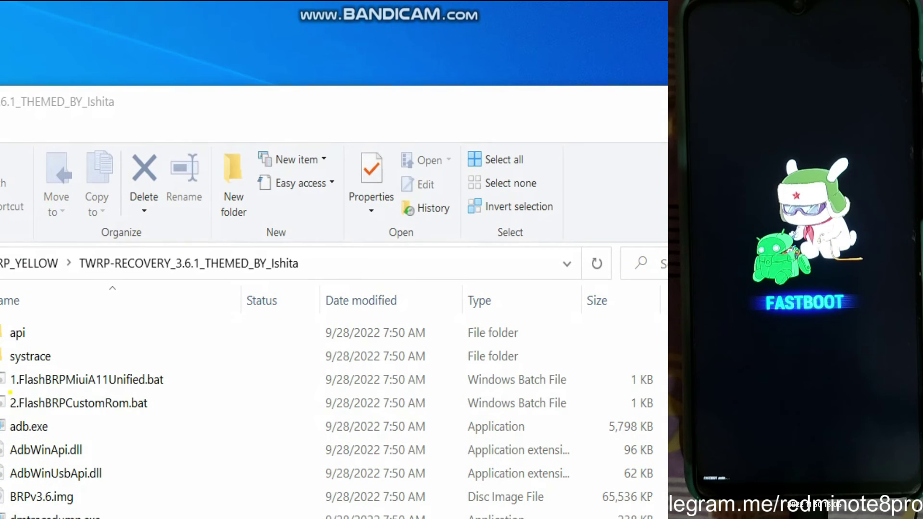
{"action": "key", "text": "Escape"}
{"action": "double_click", "coordinate": [87, 379]}
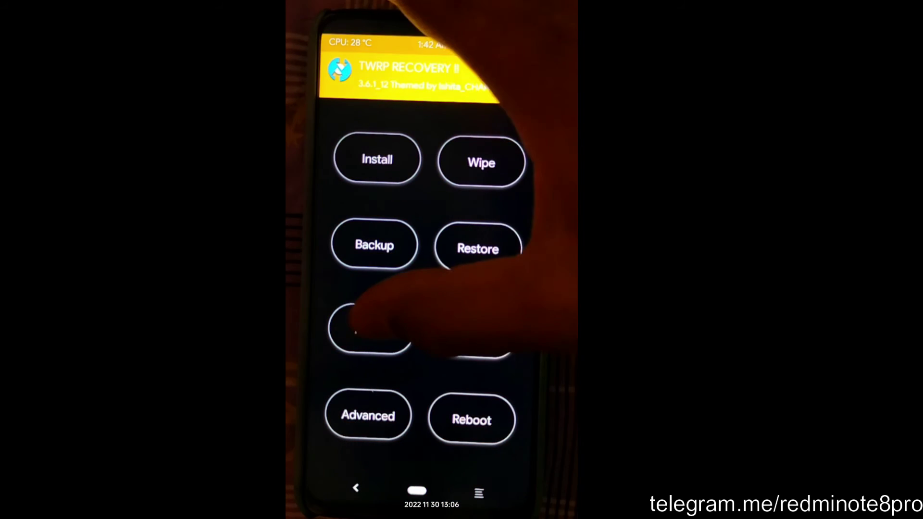
Step: In TWRP, mount the Vendor partition and go to the Wipe screen
{"action": "left_click", "coordinate": [359, 331]}
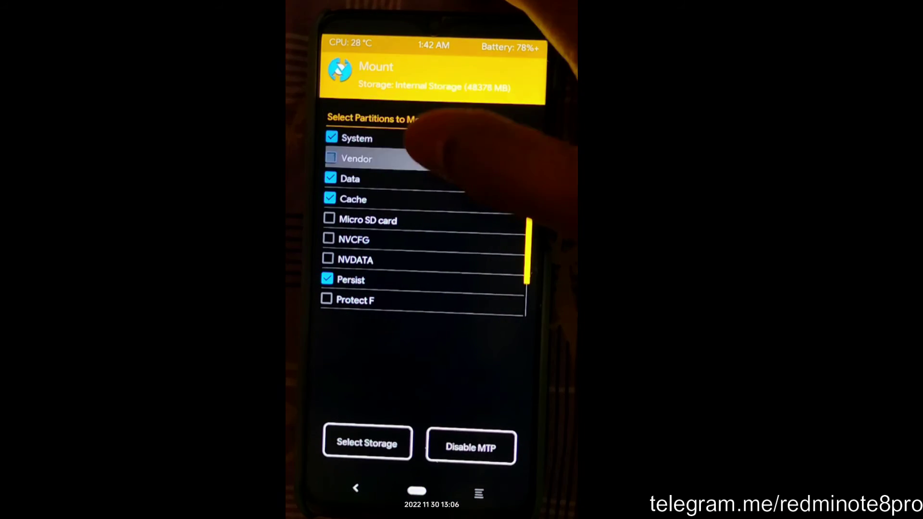
{"action": "left_click", "coordinate": [414, 158]}
{"action": "left_click", "coordinate": [356, 488]}
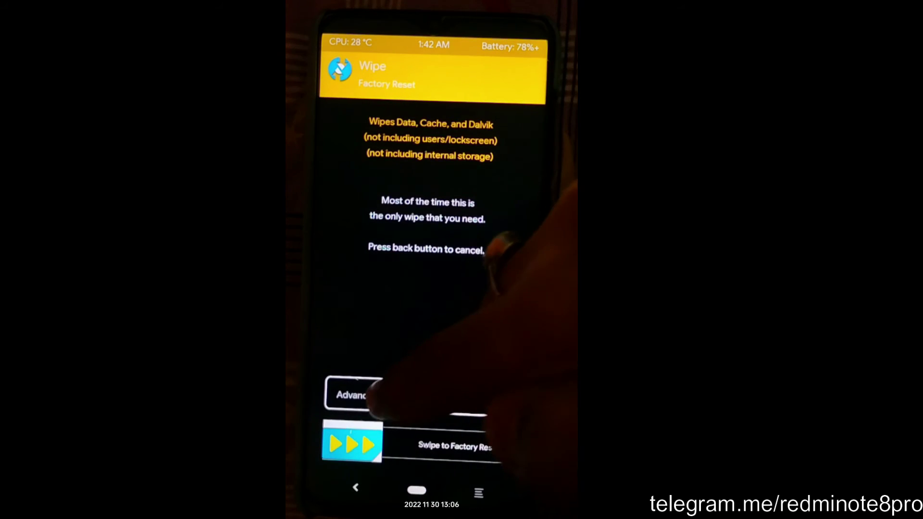
{"action": "left_click", "coordinate": [358, 394]}
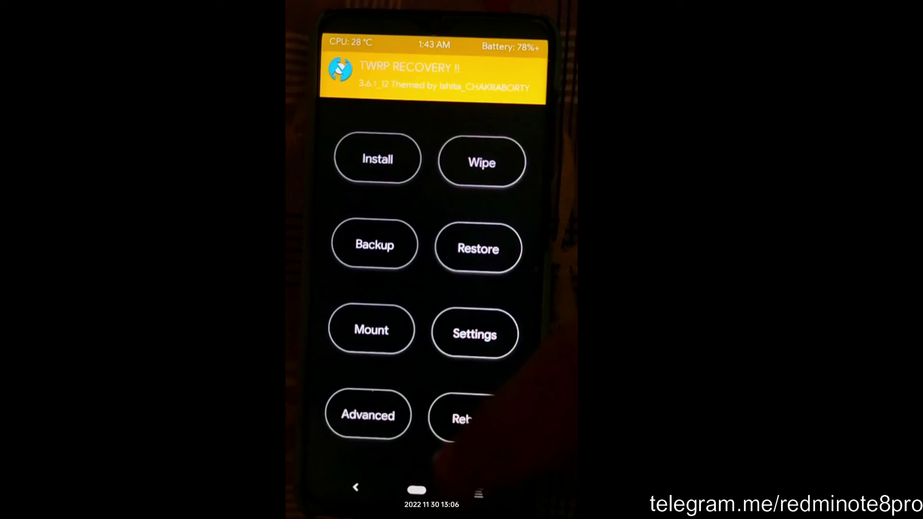
Step: Queue the crDroidAndroid 13 ROM, NikGapps core and DragonTC HYDRA kernel zips for installation
{"action": "left_click", "coordinate": [377, 158]}
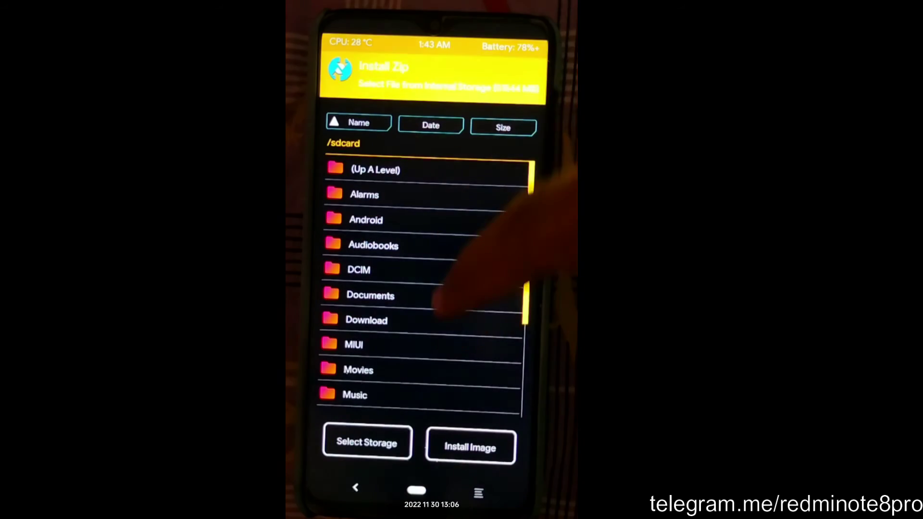
{"action": "scroll", "coordinate": [433, 289], "scroll_direction": "down", "scroll_amount": 5}
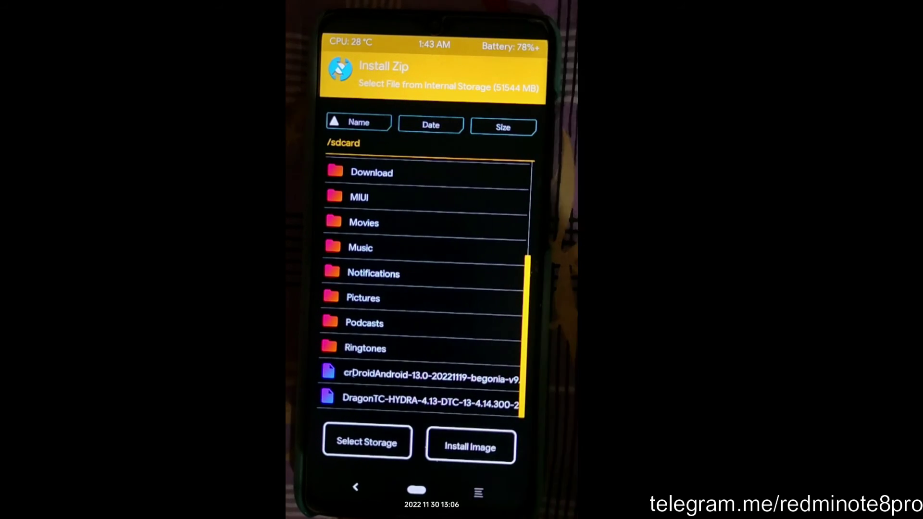
{"action": "scroll", "coordinate": [423, 288], "scroll_direction": "down", "scroll_amount": 1}
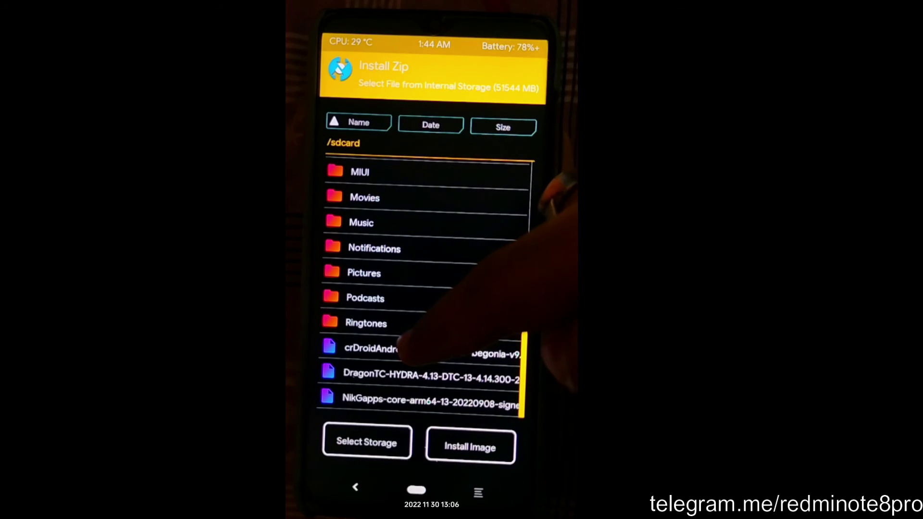
{"action": "left_click", "coordinate": [384, 348]}
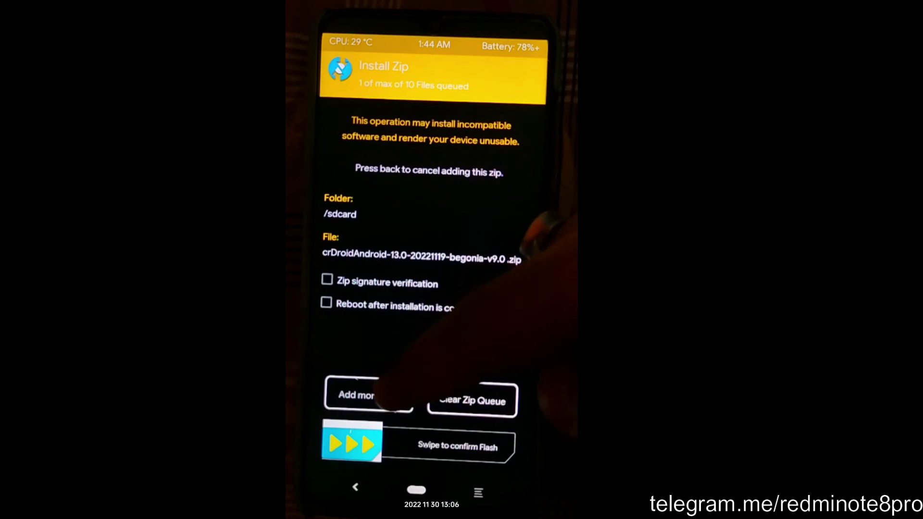
{"action": "left_click", "coordinate": [370, 397]}
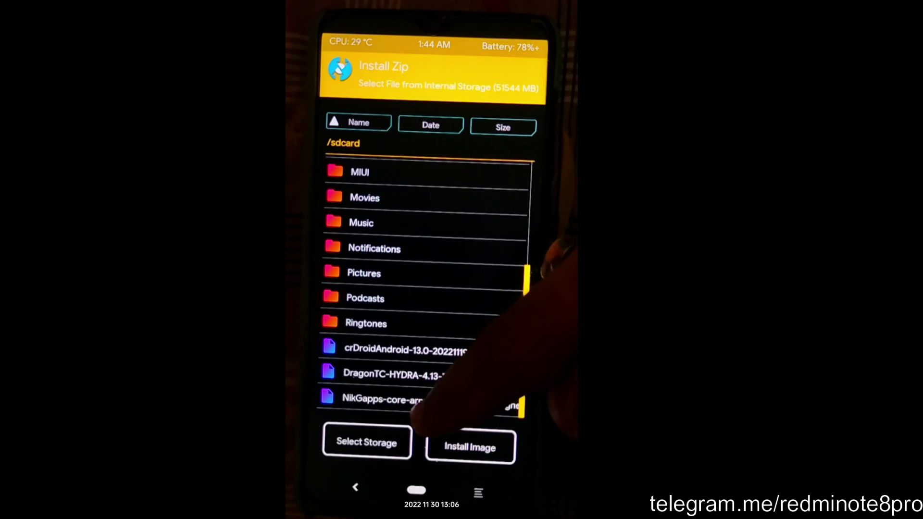
{"action": "left_click", "coordinate": [414, 401]}
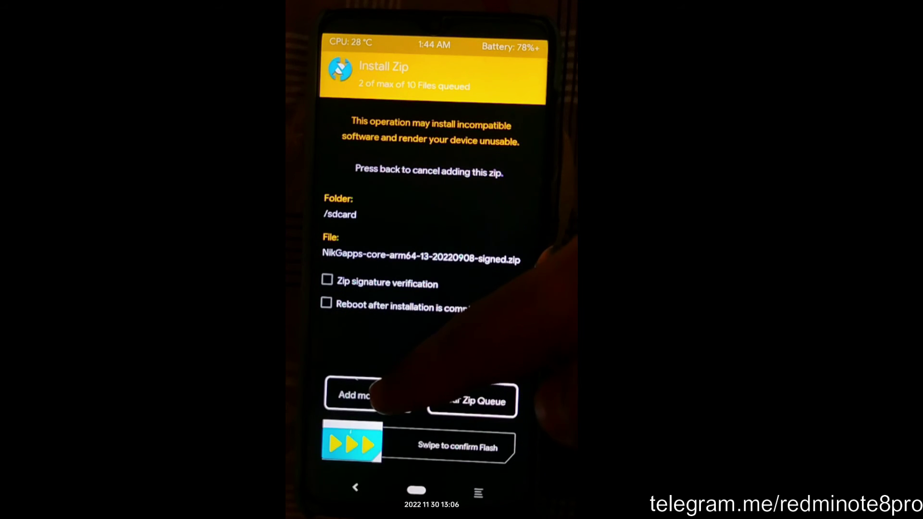
{"action": "left_click", "coordinate": [375, 396]}
{"action": "left_click", "coordinate": [406, 375]}
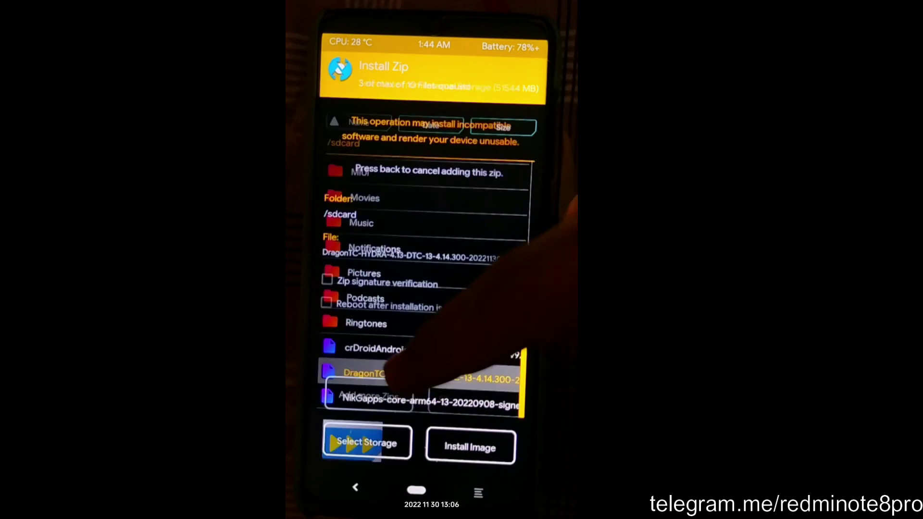
Step: Swipe to flash the three queued zips, then scroll through the install log
{"action": "left_click_drag", "start_coordinate": [337, 444], "coordinate": [512, 449]}
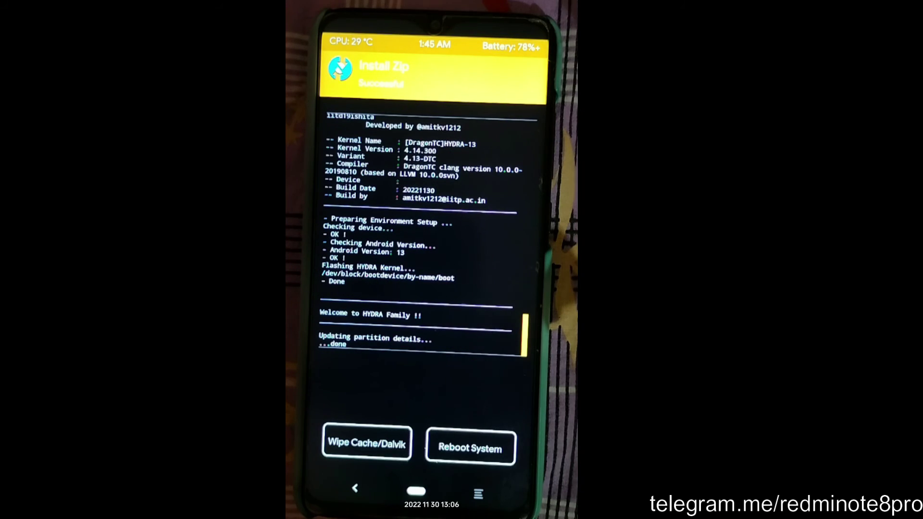
{"action": "left_click_drag", "start_coordinate": [483, 245], "coordinate": [483, 315]}
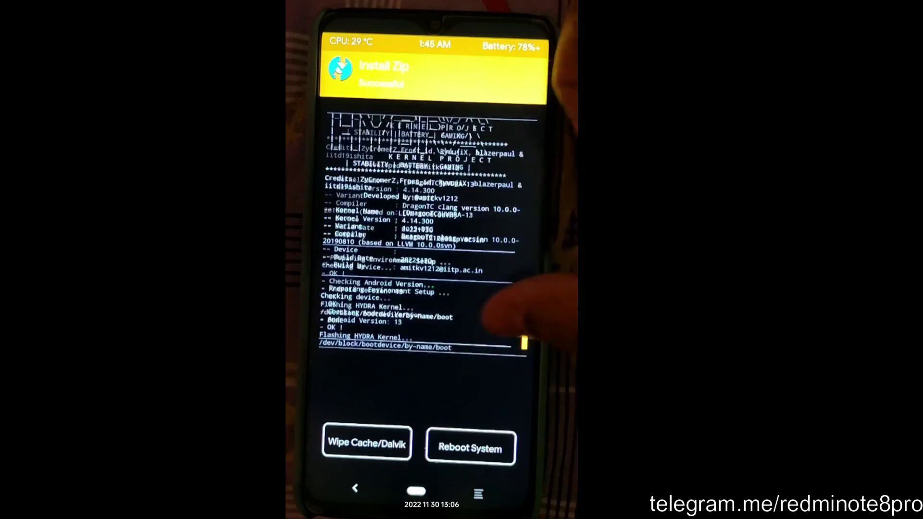
{"action": "scroll", "coordinate": [481, 265], "scroll_direction": "up", "scroll_amount": 15}
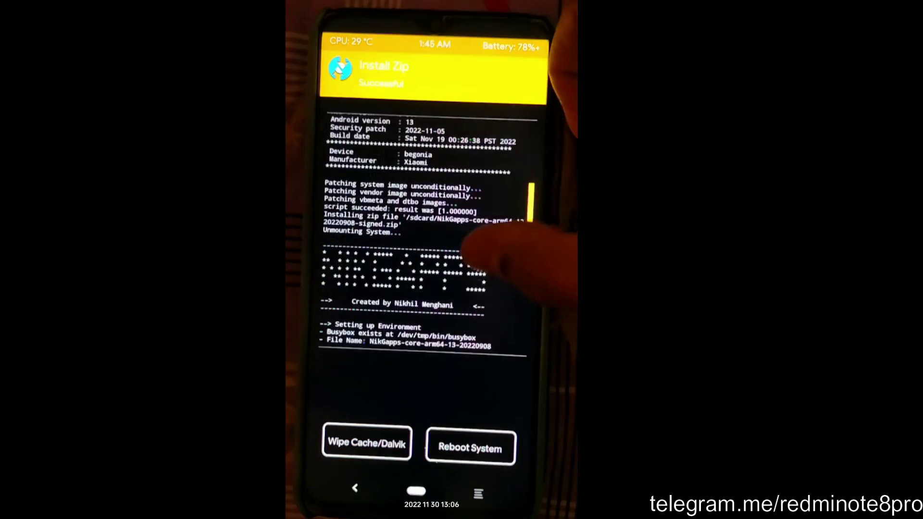
{"action": "scroll", "coordinate": [476, 216], "scroll_direction": "up", "scroll_amount": 5}
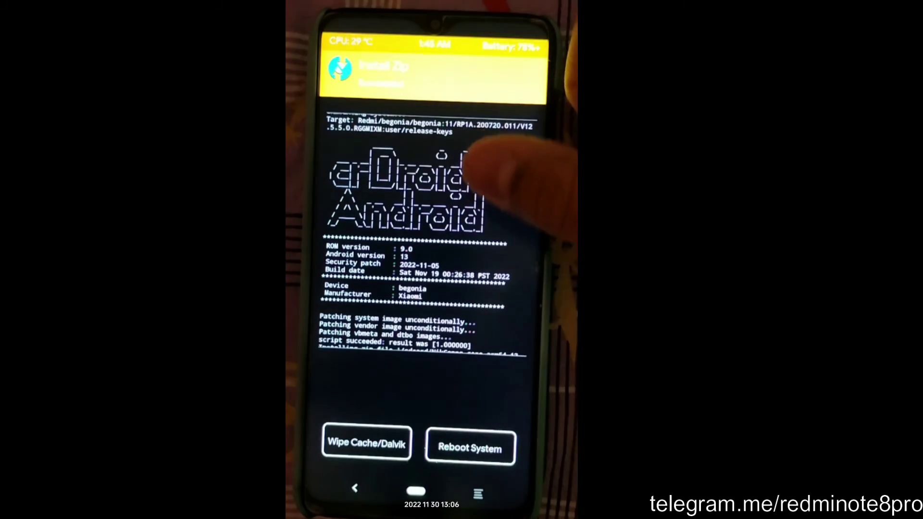
{"action": "scroll", "coordinate": [485, 216], "scroll_direction": "down", "scroll_amount": 10}
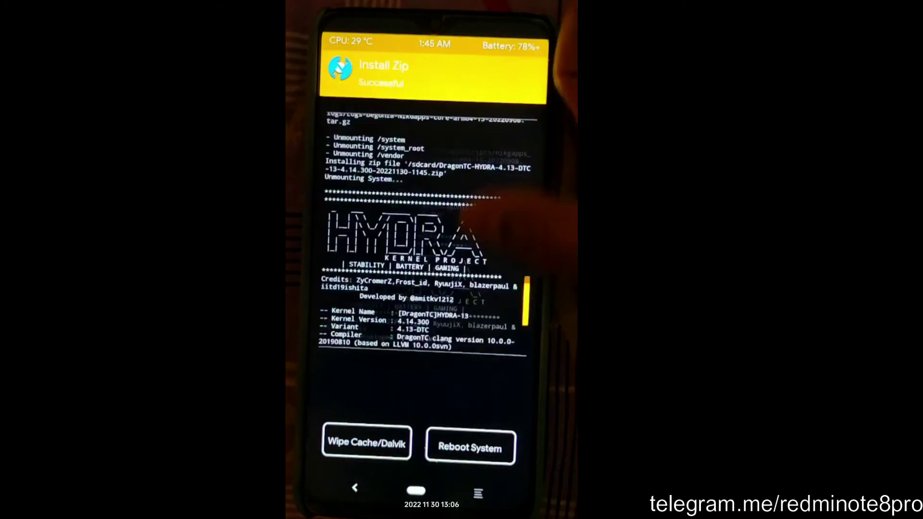
{"action": "scroll", "coordinate": [423, 230], "scroll_direction": "down", "scroll_amount": 5}
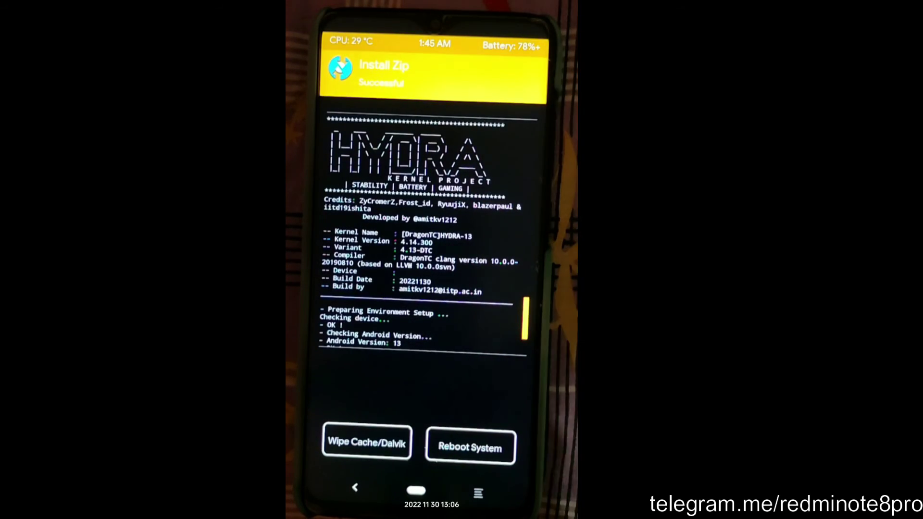
Step: Format the data partition, confirming with 'yes'
{"action": "left_click", "coordinate": [415, 490]}
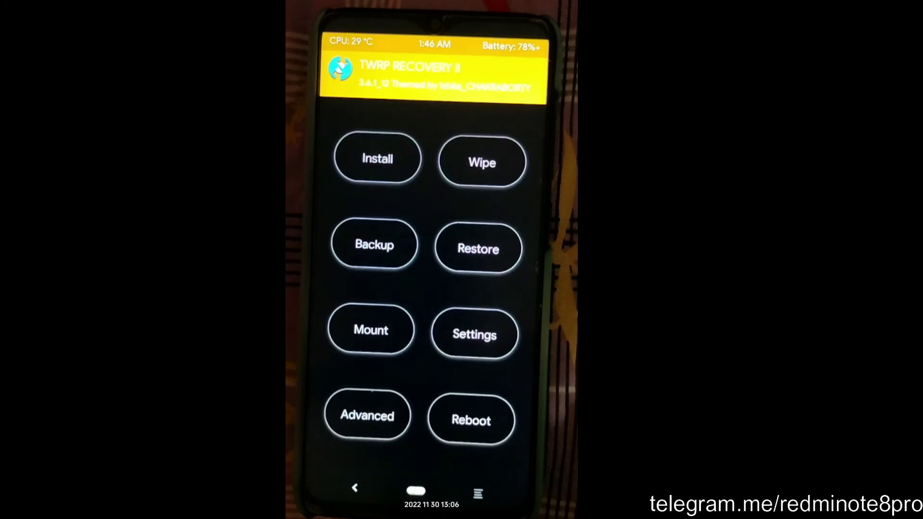
{"action": "left_click", "coordinate": [480, 161]}
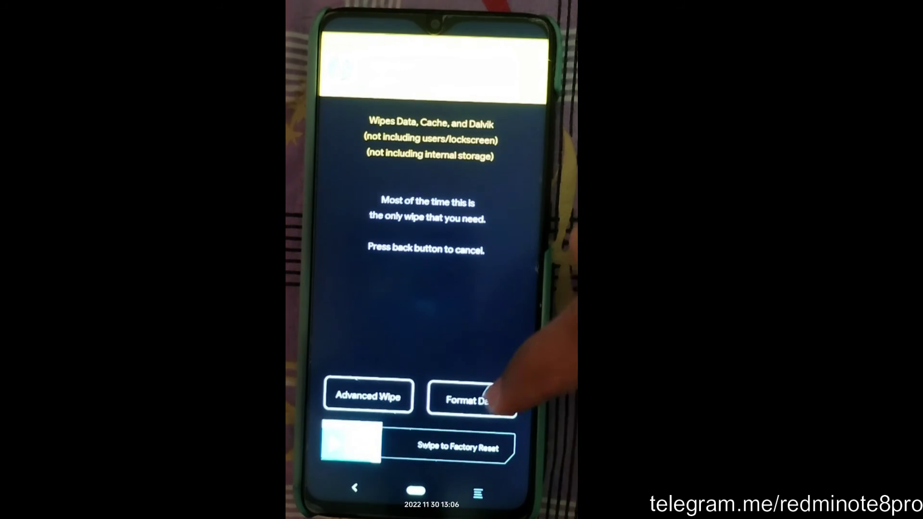
{"action": "left_click", "coordinate": [478, 396]}
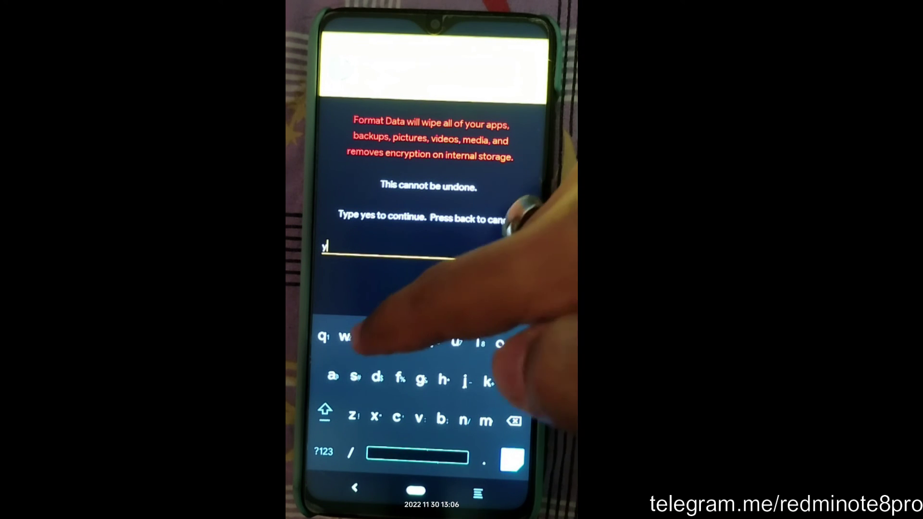
{"action": "type", "text": "yes"}
{"action": "left_click", "coordinate": [512, 459]}
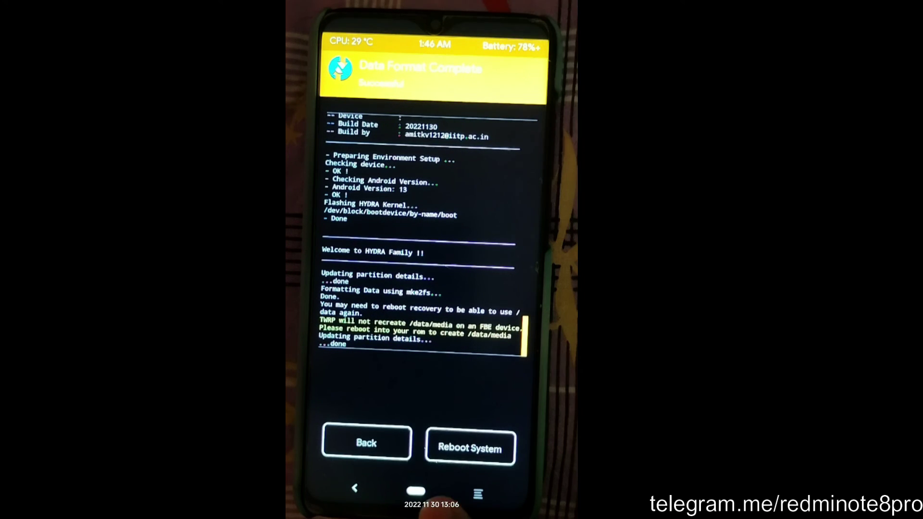
Step: Flash the Disable_ForceEncrypt_begonia zip from the Advanced menu
{"action": "left_click", "coordinate": [415, 491]}
{"action": "left_click", "coordinate": [367, 414]}
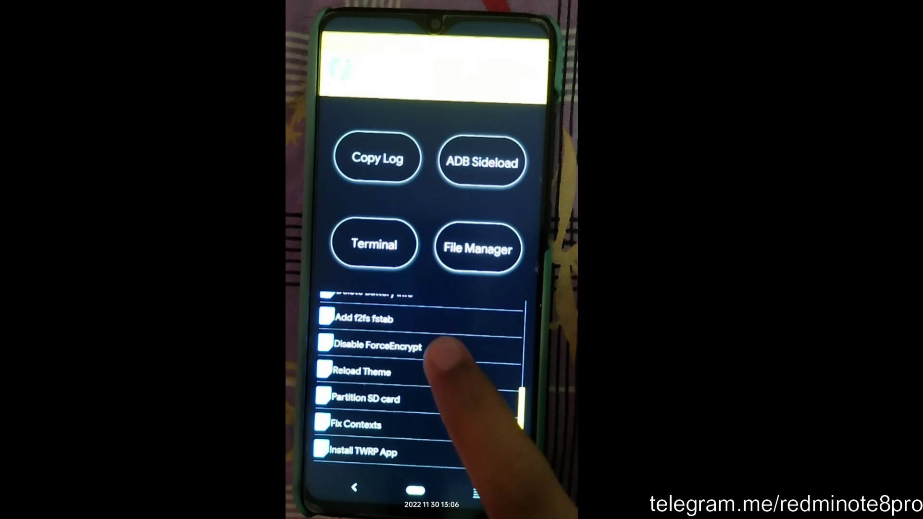
{"action": "left_click", "coordinate": [439, 346]}
{"action": "left_click_drag", "start_coordinate": [371, 441], "coordinate": [526, 442]}
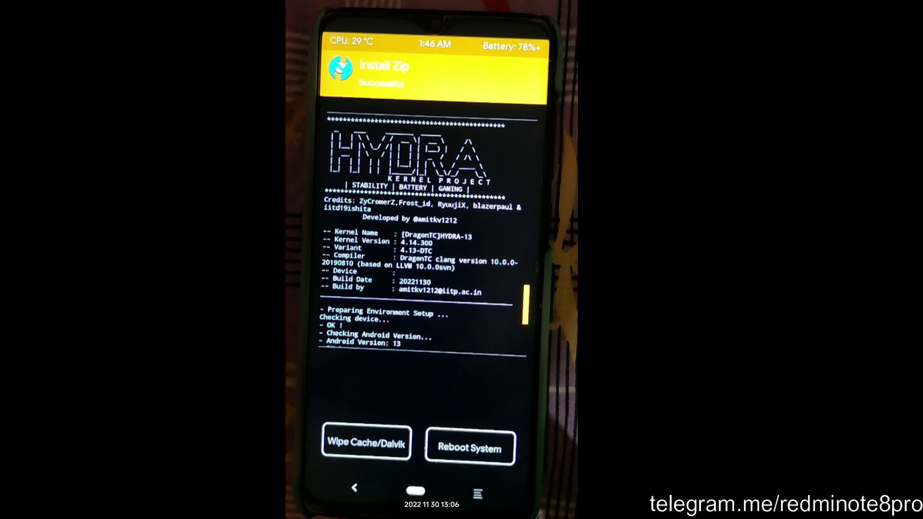
Step: Format the data partition again with 'yes' until Data Format Complete
{"action": "left_click", "coordinate": [415, 490]}
{"action": "left_click", "coordinate": [482, 162]}
{"action": "left_click", "coordinate": [472, 402]}
{"action": "type", "text": "yes"}
{"action": "left_click", "coordinate": [511, 460]}
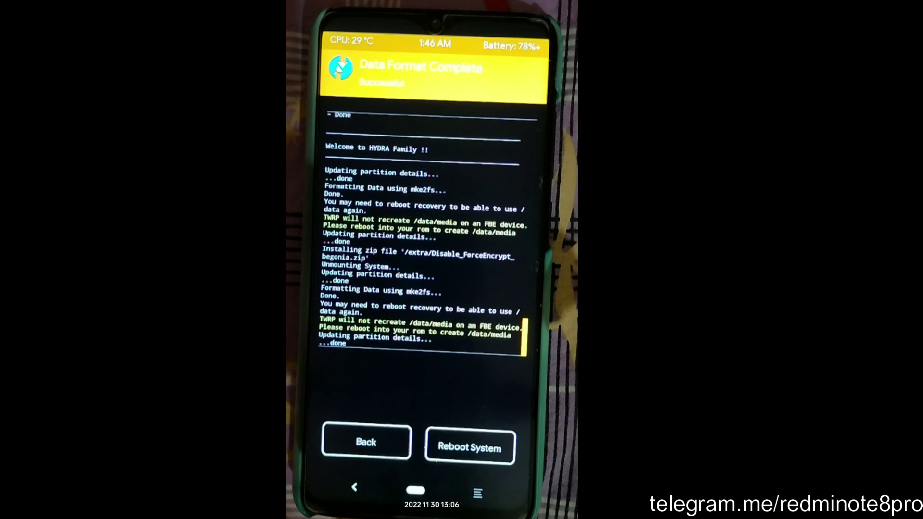
Step: Reboot from TWRP into the newly flashed crDroid system
{"action": "left_click", "coordinate": [485, 450]}
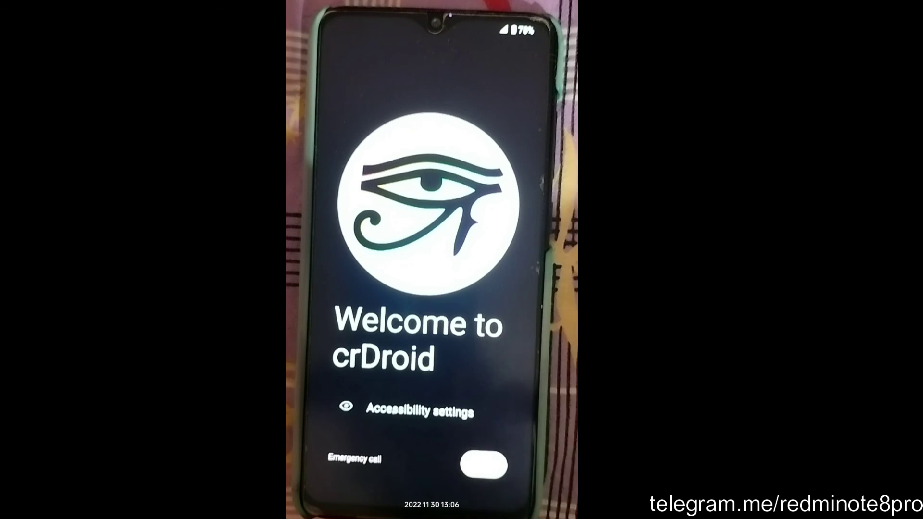
Step: Run through setup keeping English and the current date/time, no Wi-Fi, skipping face unlock
{"action": "left_click", "coordinate": [483, 465]}
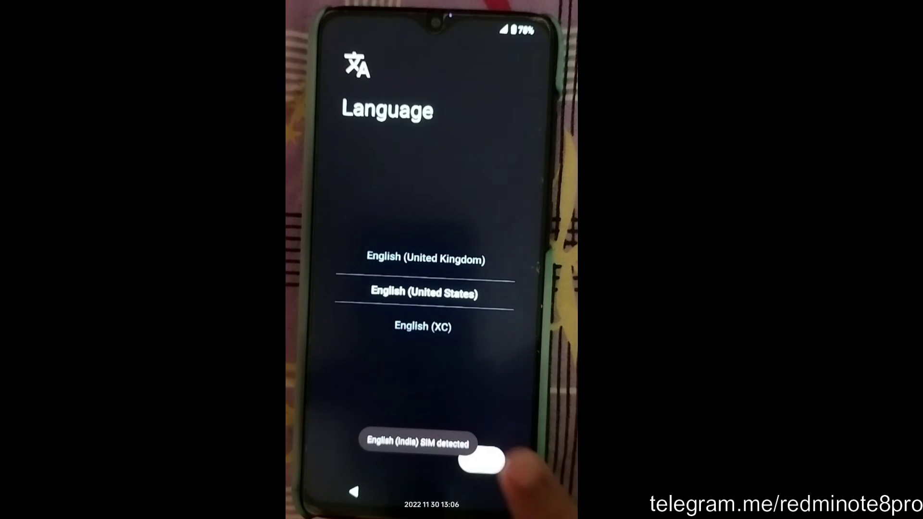
{"action": "left_click", "coordinate": [481, 460]}
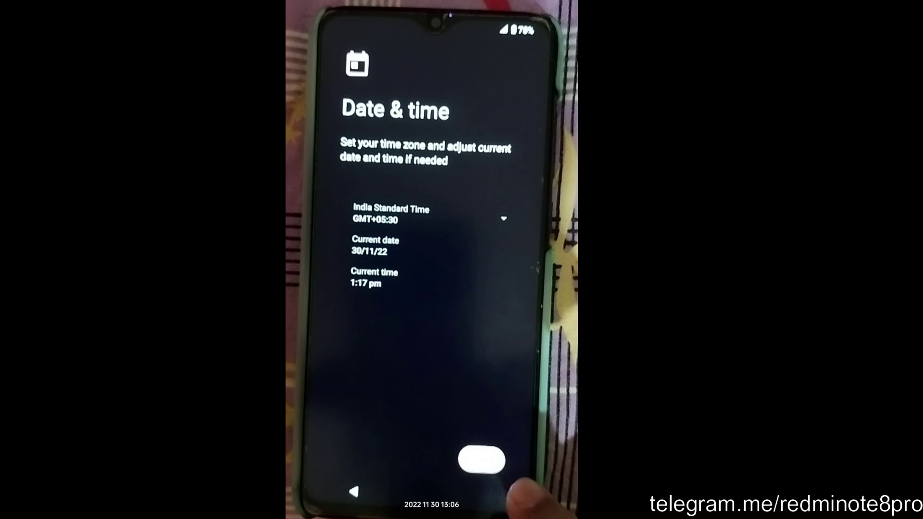
{"action": "left_click", "coordinate": [481, 460]}
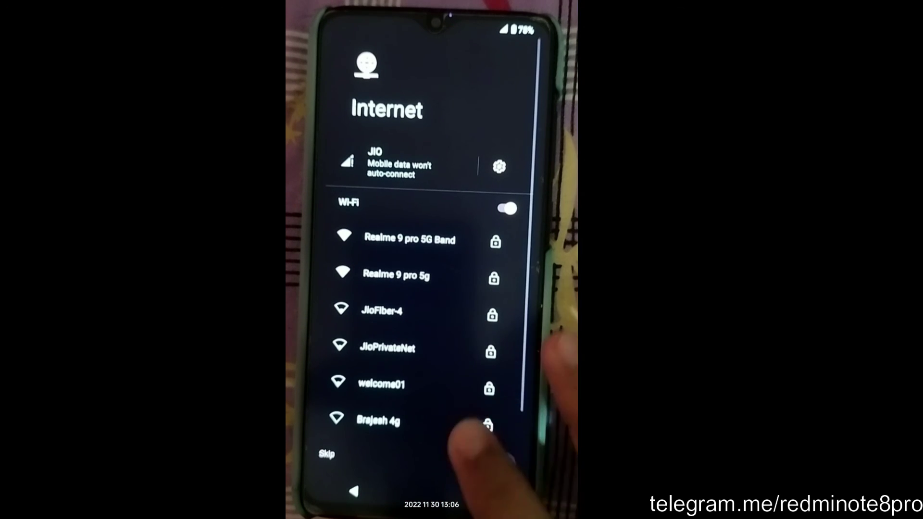
{"action": "left_click", "coordinate": [481, 460]}
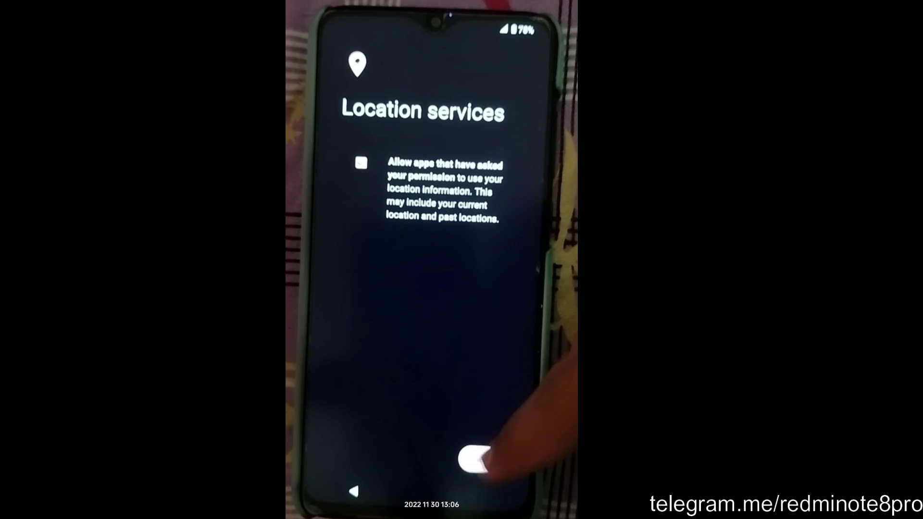
{"action": "left_click", "coordinate": [481, 460]}
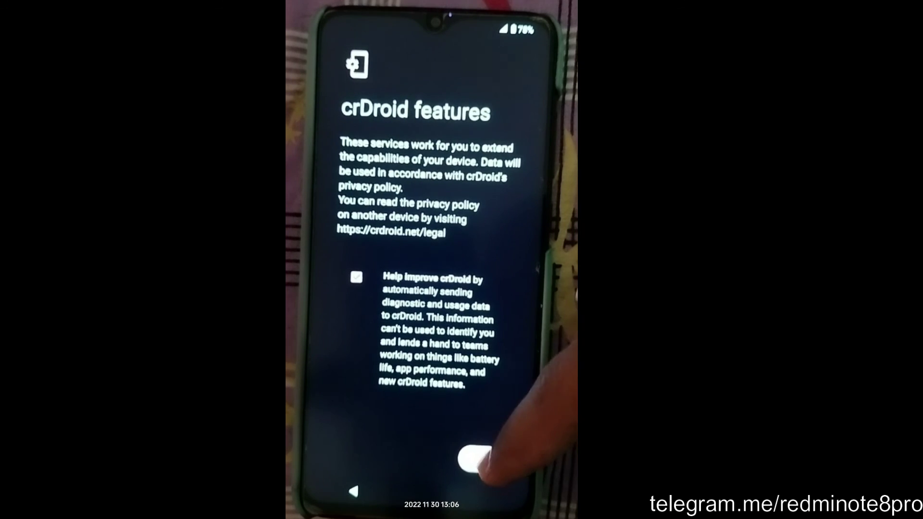
{"action": "left_click", "coordinate": [344, 452]}
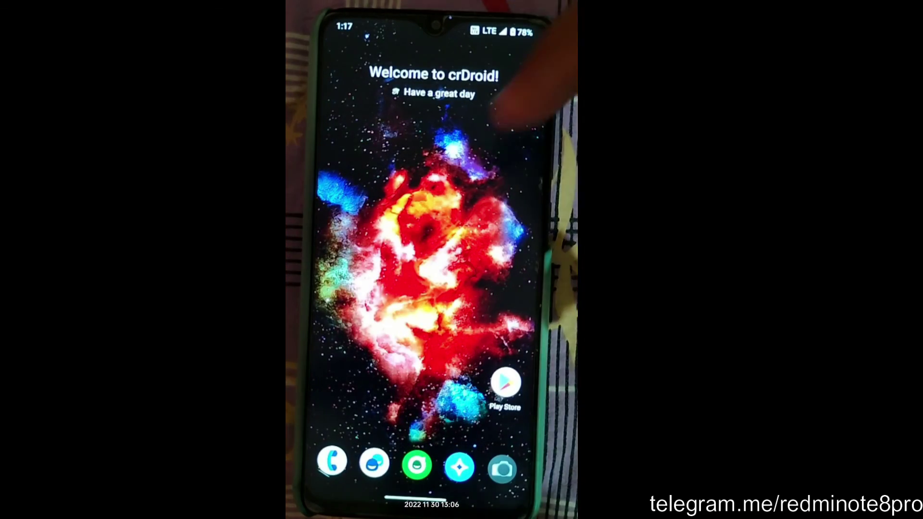
Step: Open device Settings from the expanded quick settings panel
{"action": "left_click_drag", "start_coordinate": [487, 103], "coordinate": [524, 240]}
{"action": "left_click_drag", "start_coordinate": [519, 57], "coordinate": [505, 255]}
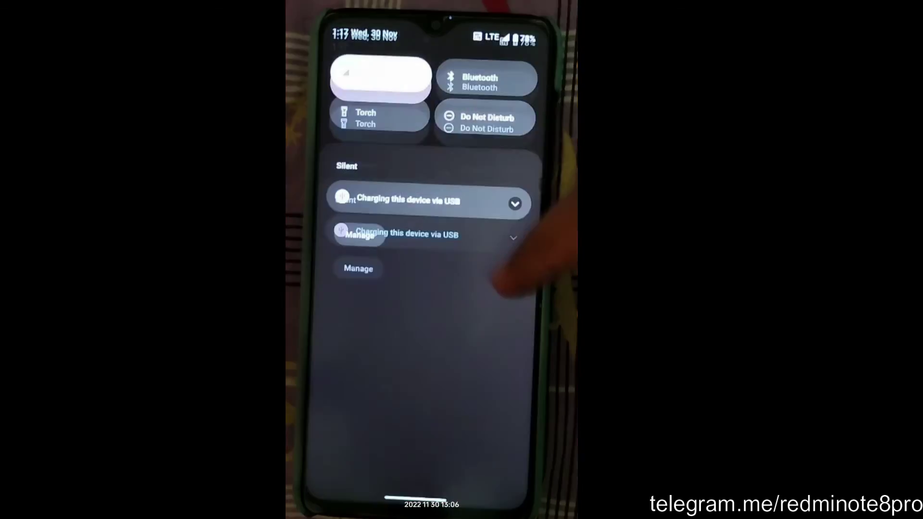
{"action": "left_click_drag", "start_coordinate": [509, 96], "coordinate": [505, 270]}
{"action": "left_click_drag", "start_coordinate": [512, 104], "coordinate": [486, 469]}
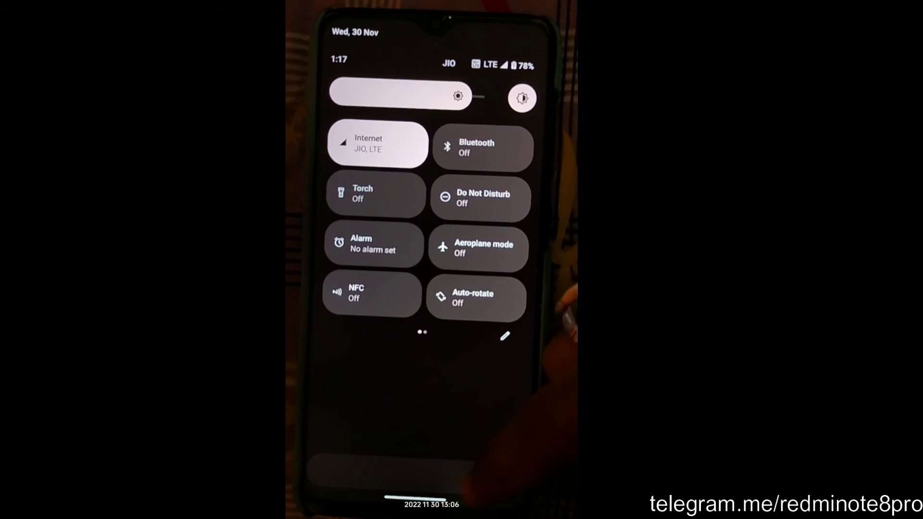
{"action": "left_click", "coordinate": [479, 479]}
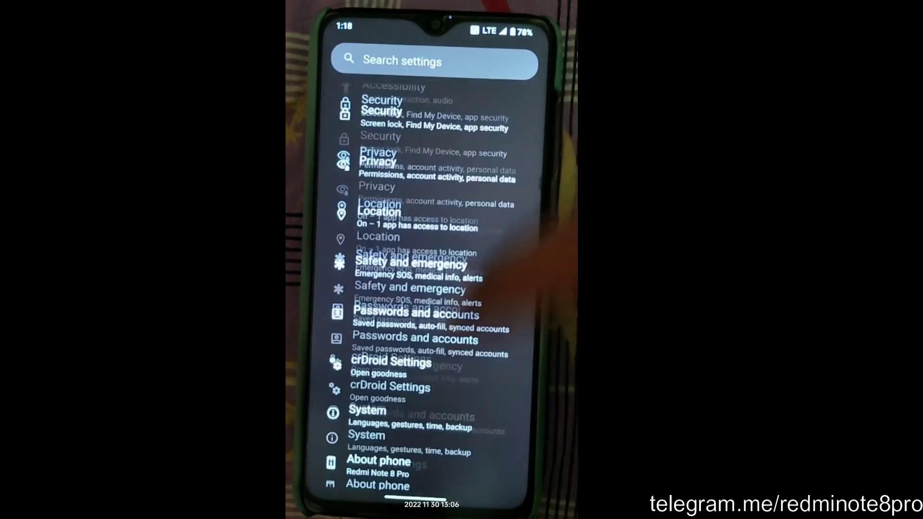
{"action": "left_click_drag", "start_coordinate": [509, 36], "coordinate": [504, 375]}
{"action": "left_click_drag", "start_coordinate": [509, 120], "coordinate": [534, 365]}
{"action": "left_click_drag", "start_coordinate": [510, 336], "coordinate": [486, 134]}
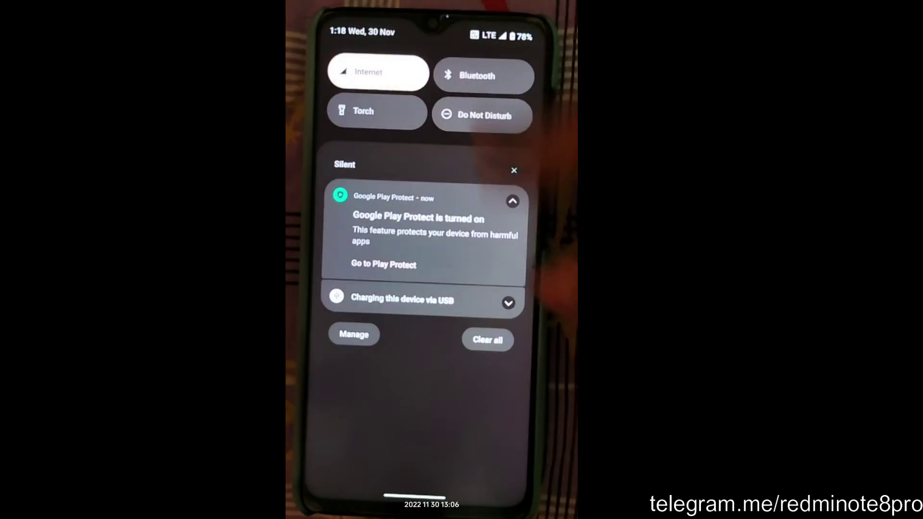
{"action": "left_click_drag", "start_coordinate": [481, 240], "coordinate": [481, 433]}
{"action": "left_click", "coordinate": [479, 477]}
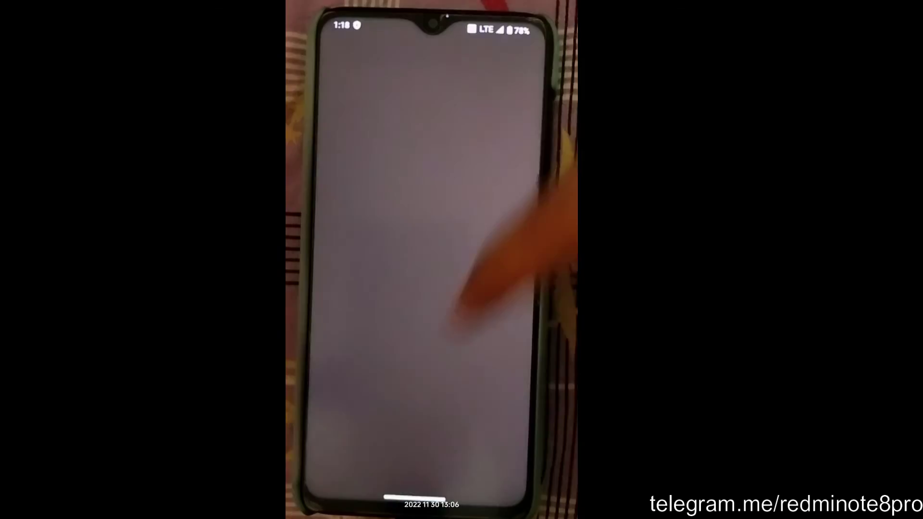
Step: In About phone, show the Android version details: Android 13, crDroid 9.0, HYDRA kernel
{"action": "left_click", "coordinate": [461, 459]}
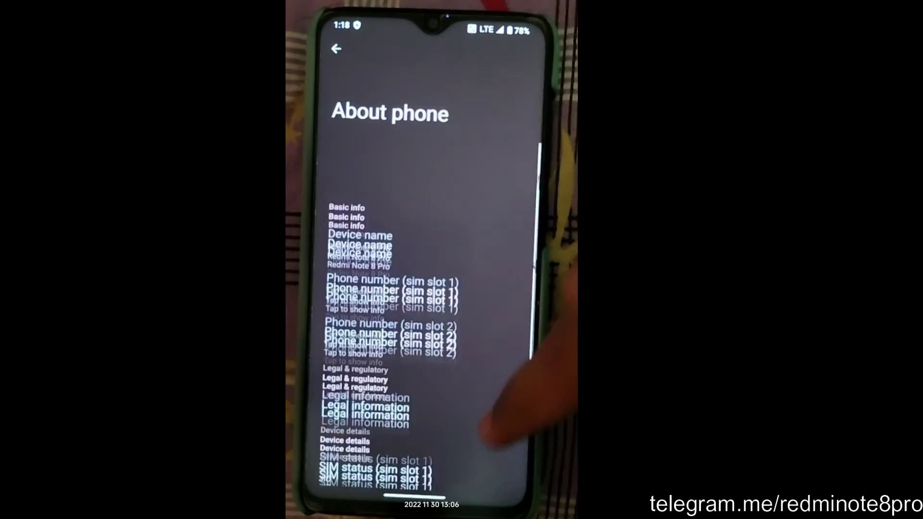
{"action": "scroll", "coordinate": [432, 289], "scroll_direction": "down", "scroll_amount": 10}
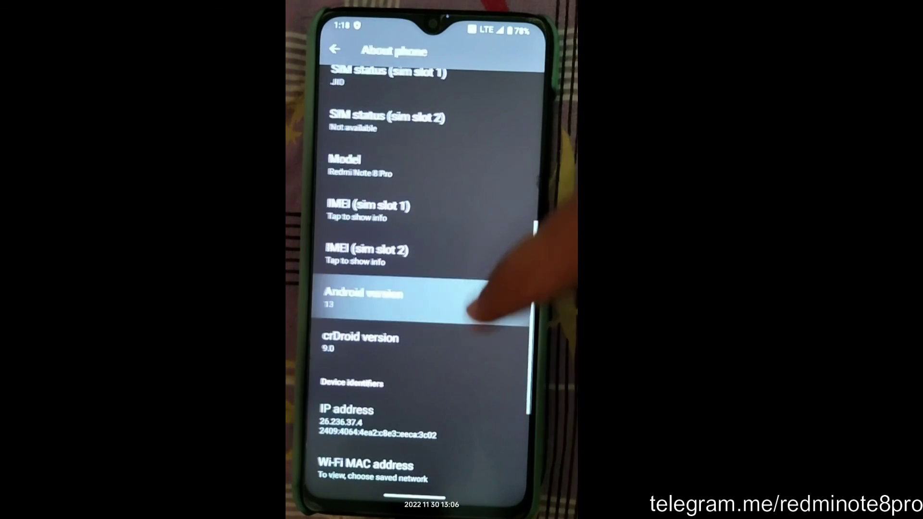
{"action": "left_click", "coordinate": [473, 308]}
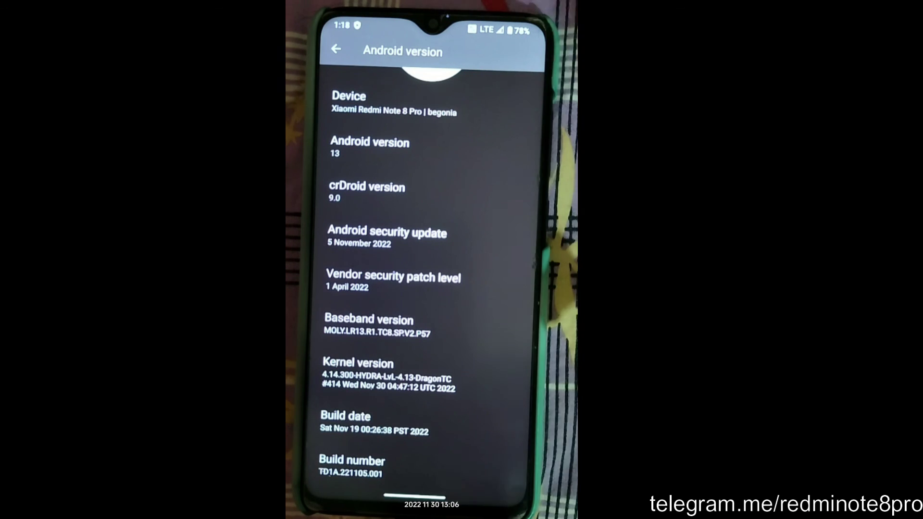